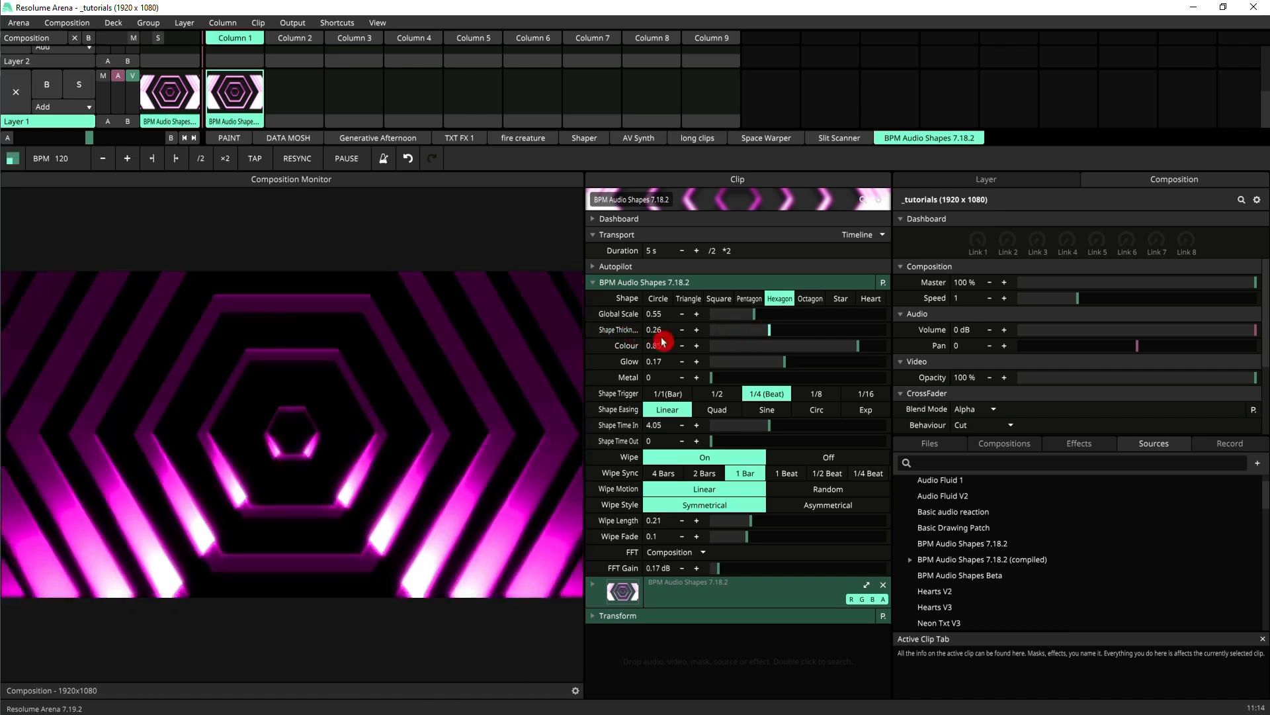
Step: Animate Shape Thickness with BPM Sync, add an envelope to it, and widen the clip settings area
left_click(592, 333)
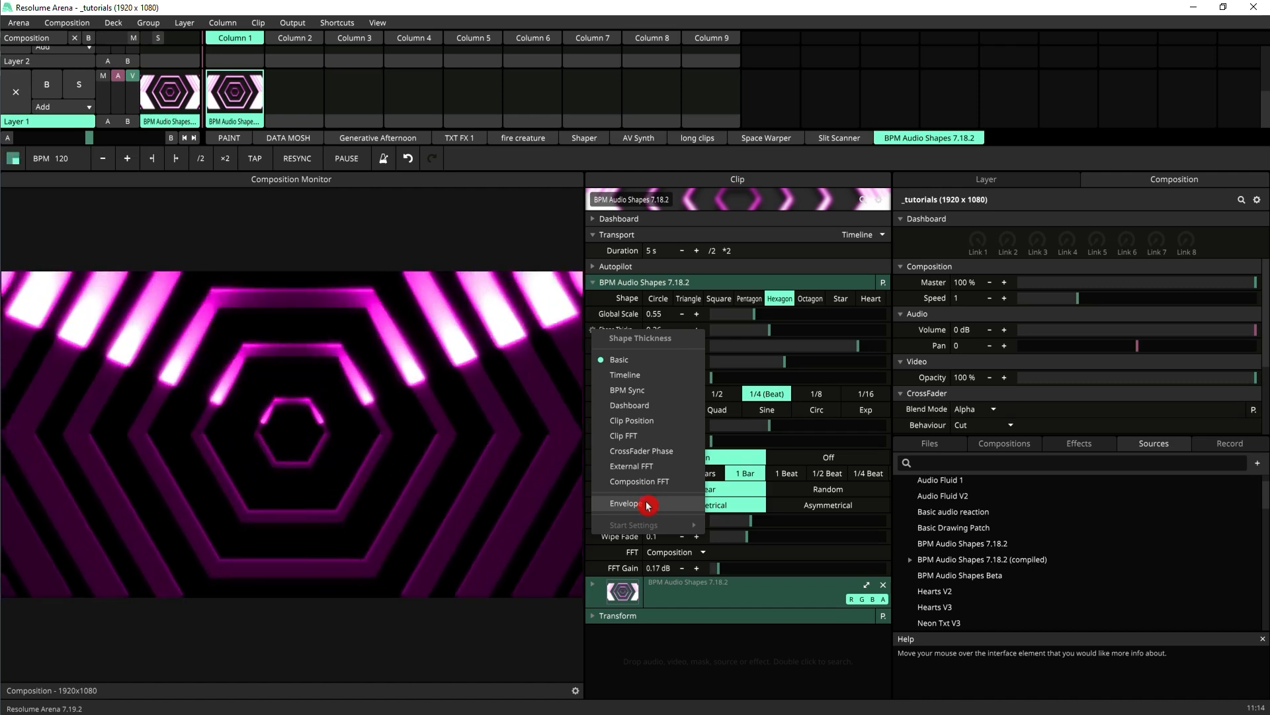
left_click(645, 392)
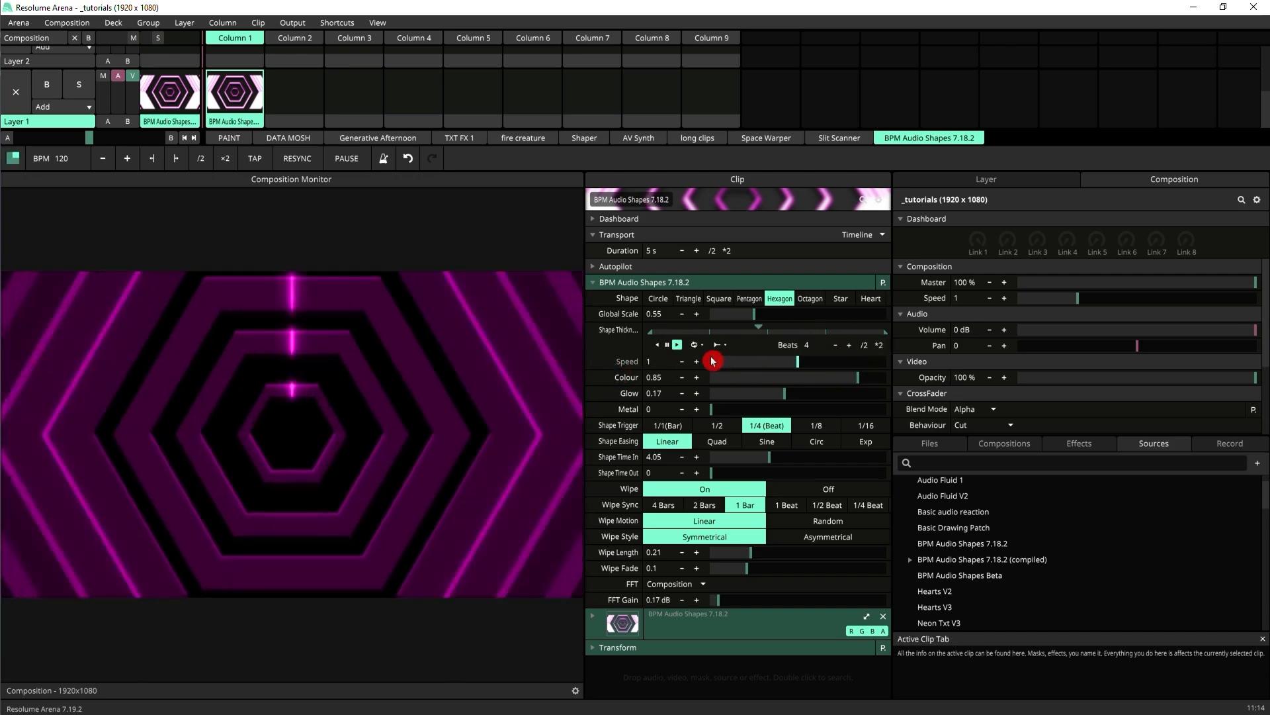
right_click(593, 336)
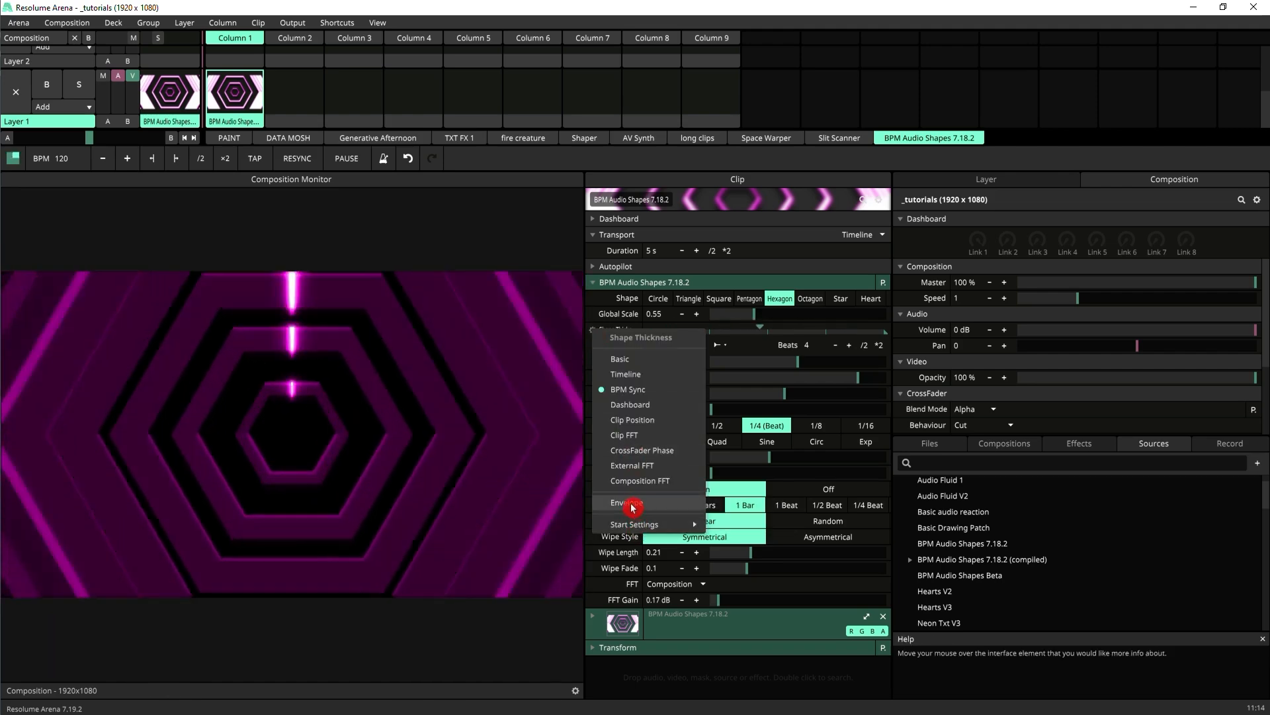
left_click(630, 504)
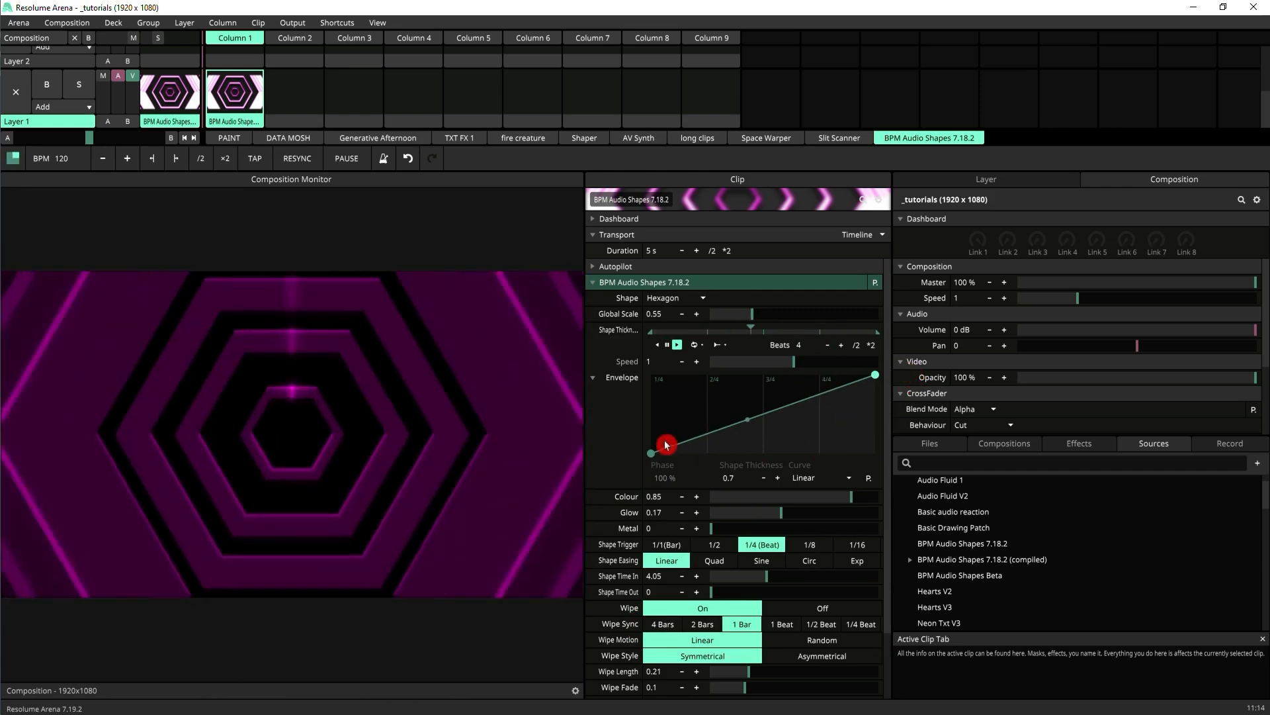
left_click_drag(574, 435, 532, 440)
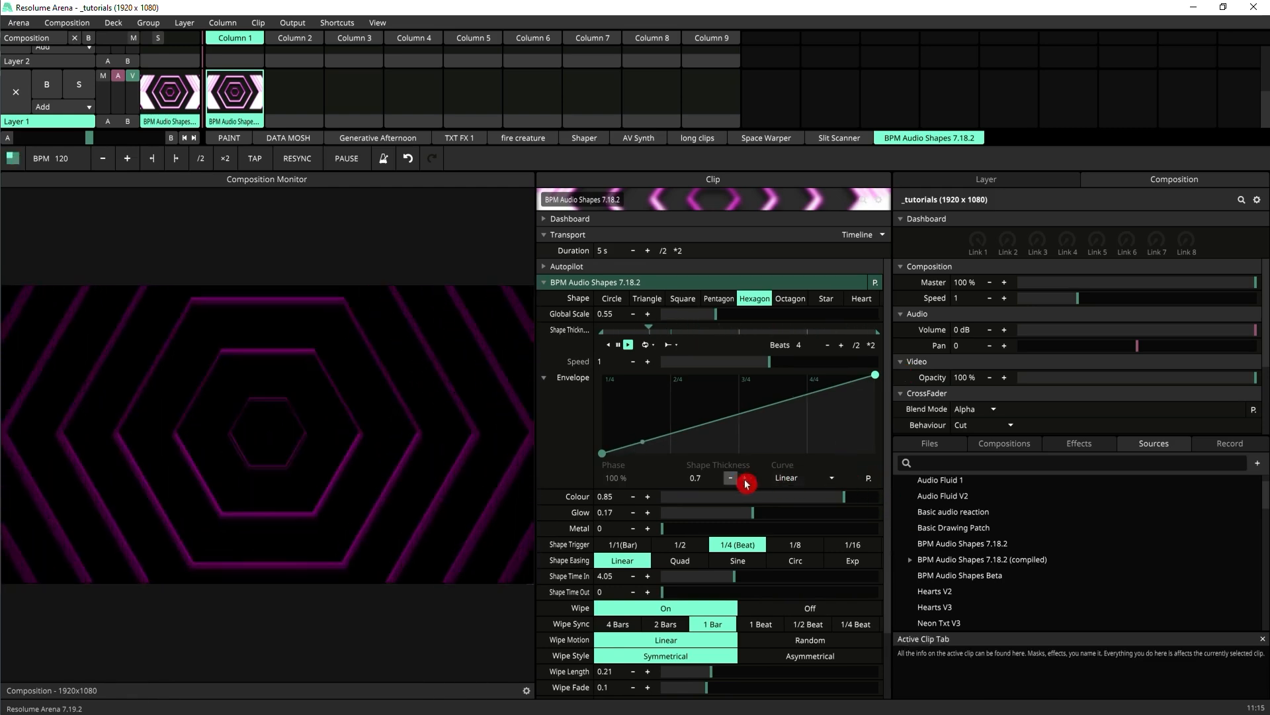
Step: Apply the Digital preset to the Shape Thickness envelope and lower the keyframe at the start of the third beat
left_click(870, 481)
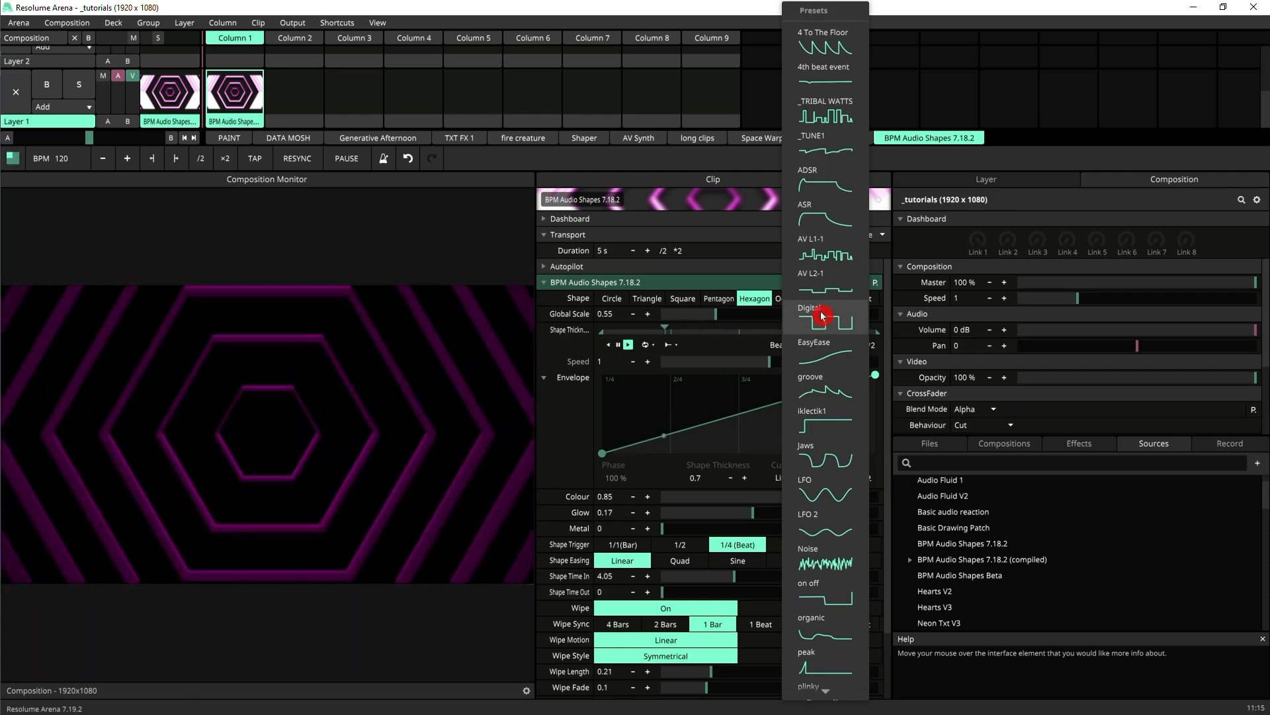
left_click(822, 316)
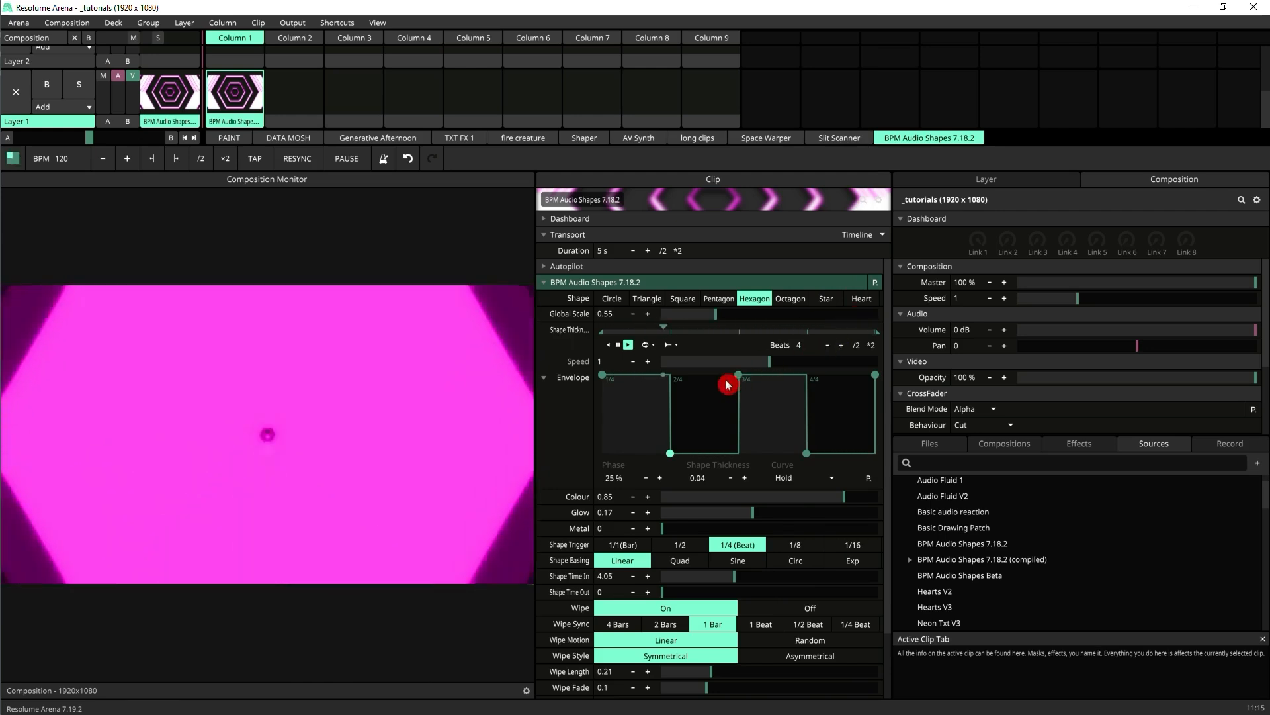
left_click_drag(739, 379, 738, 432)
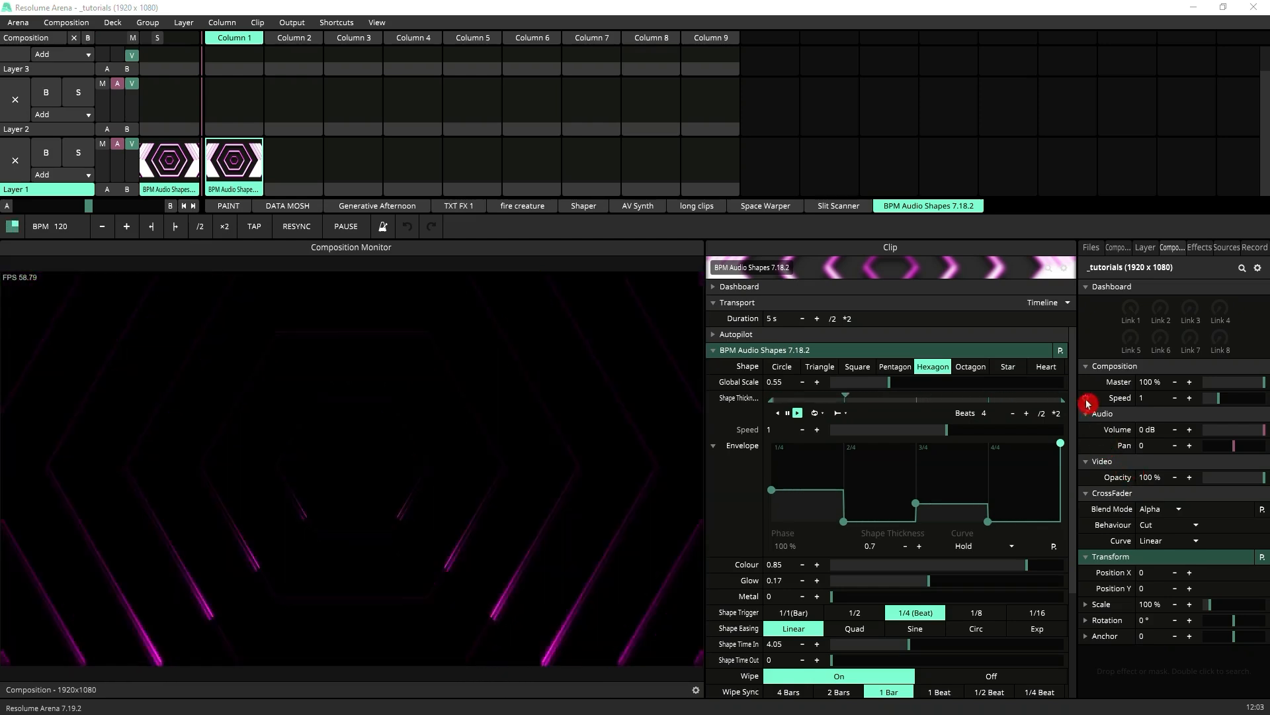
Step: Apply the Noise preset to the Shape Thickness envelope and extend its length to 32 beats
left_click(1056, 547)
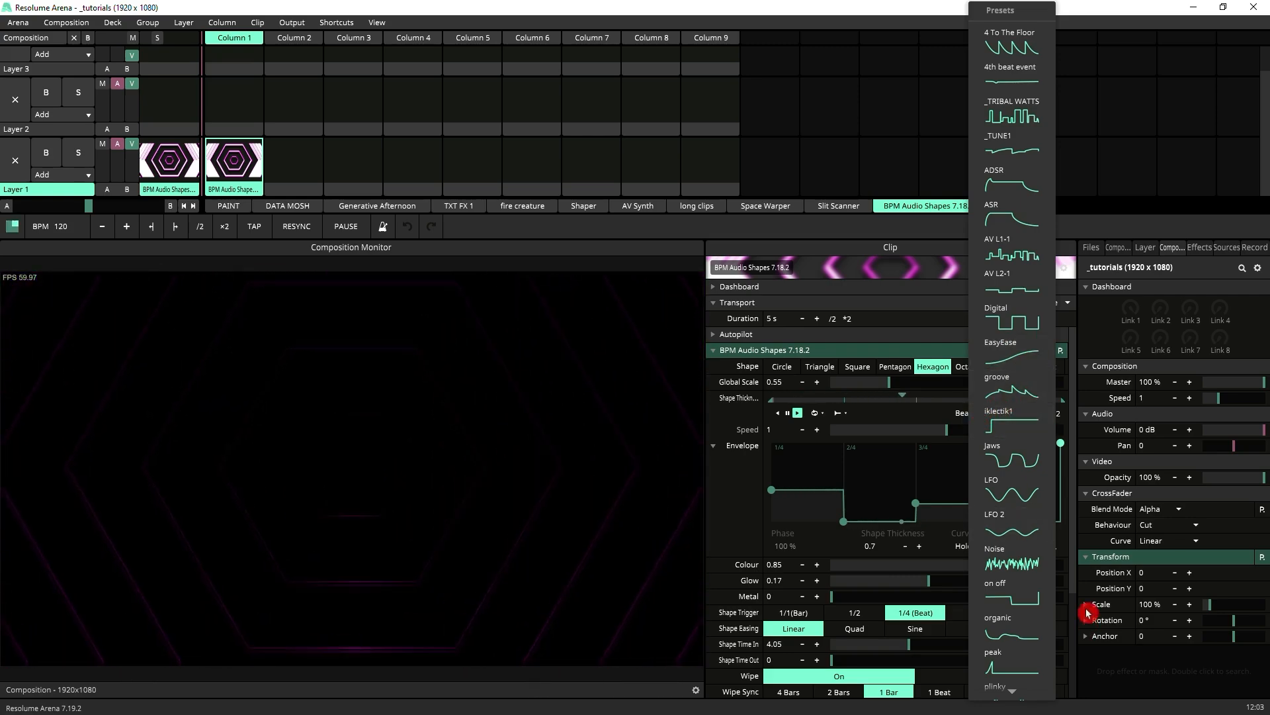
left_click(1003, 559)
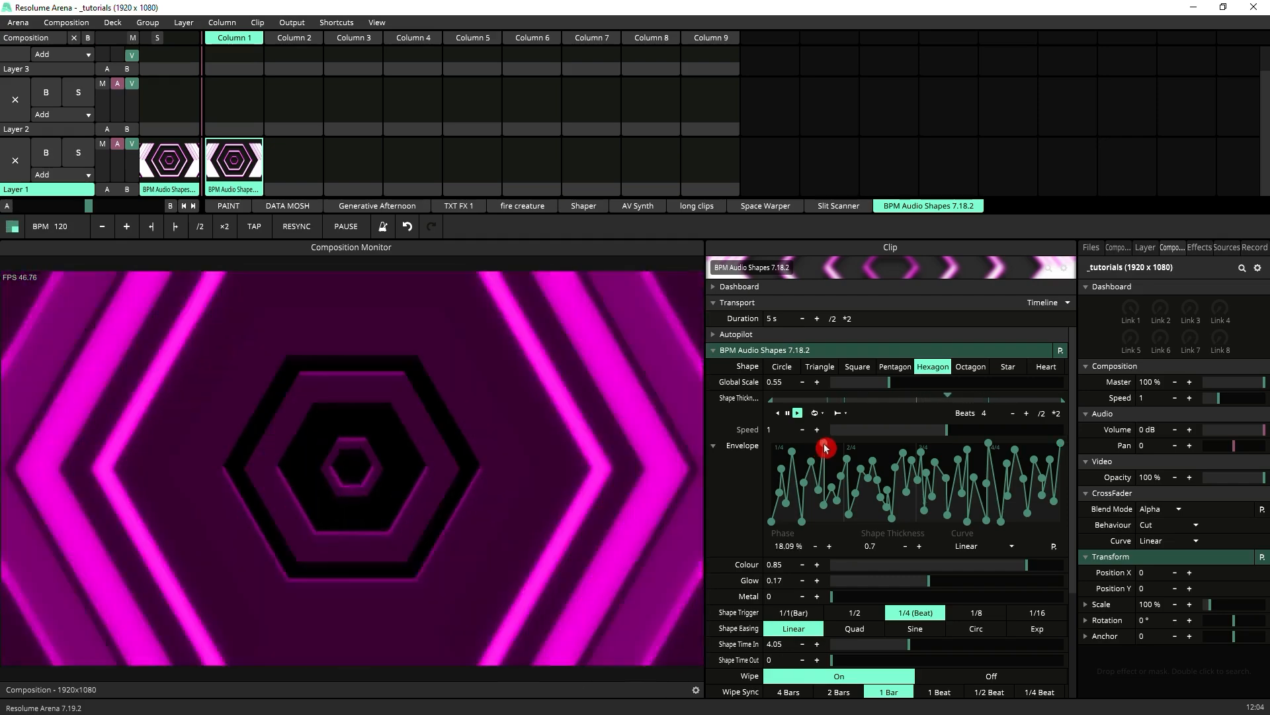
mouse_move(825, 448)
left_mouse_down()
mouse_move(842, 505)
mouse_move(834, 487)
mouse_move(853, 481)
mouse_move(851, 518)
mouse_move(871, 477)
mouse_move(743, 473)
mouse_move(887, 462)
mouse_move(955, 423)
mouse_move(891, 414)
mouse_move(994, 415)
mouse_move(967, 423)
mouse_move(978, 425)
mouse_move(1006, 401)
mouse_move(996, 416)
mouse_move(1055, 417)
left_mouse_up()
double_click(824, 475)
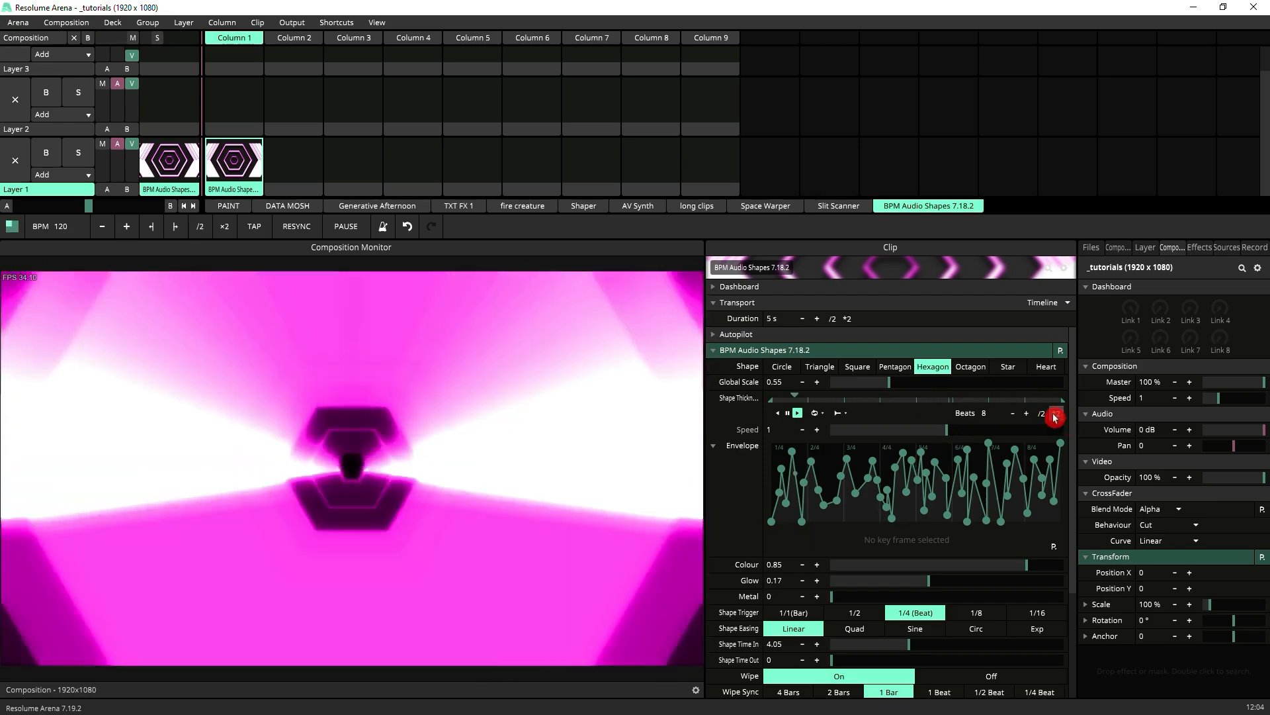
left_click(1054, 417)
left_click(1055, 417)
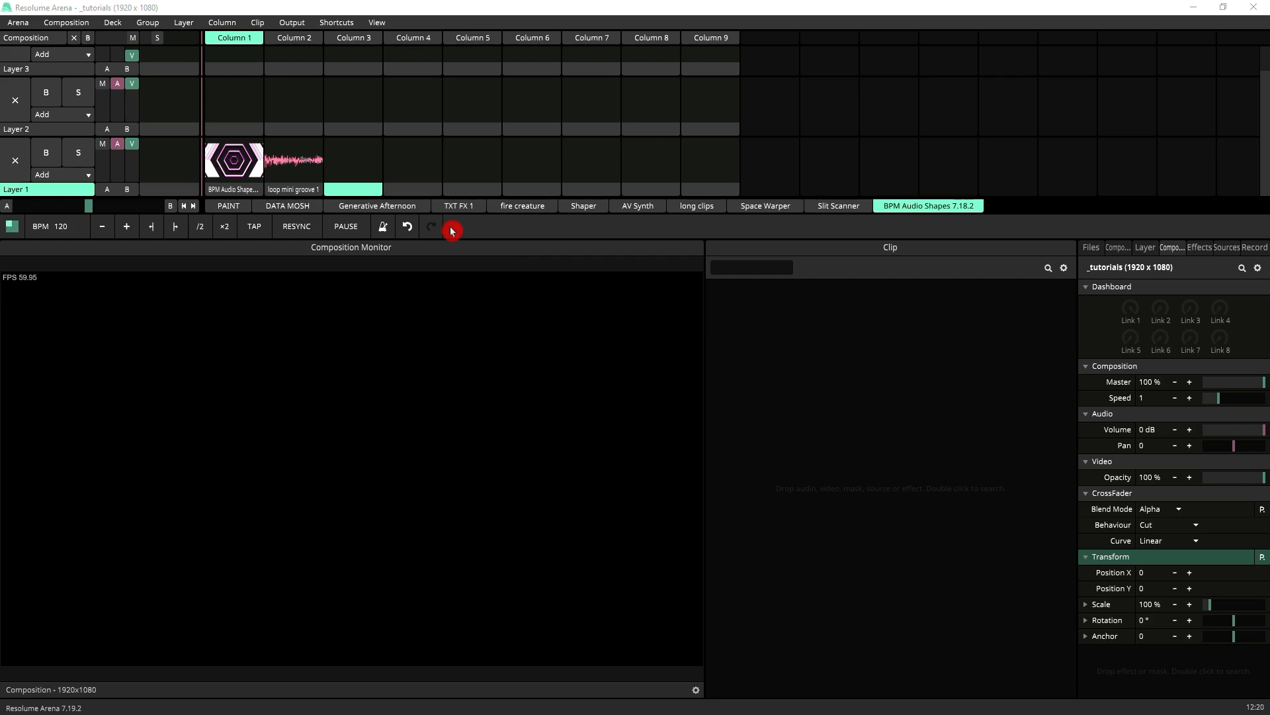
Step: Set the loop mini groove 1 clip's transport to BPM Sync and merge it into the BPM Audio Shapes clip in Column 1
left_click(289, 165)
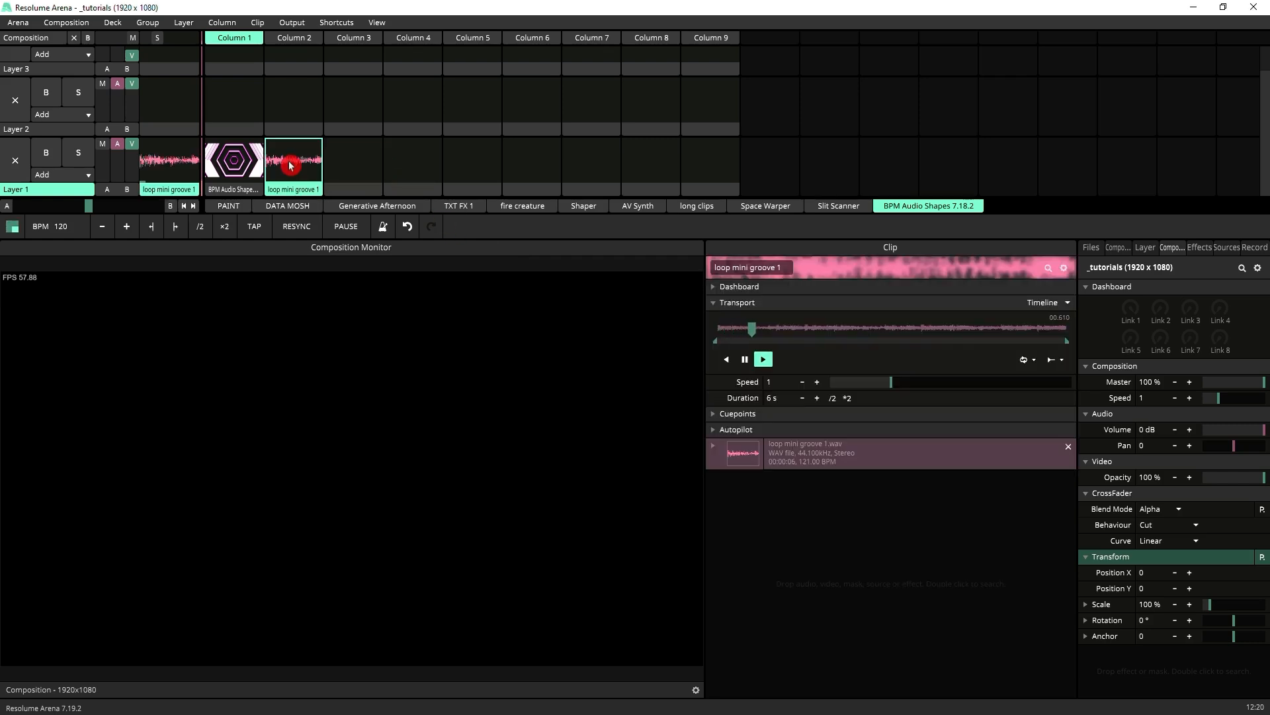
left_click(1060, 305)
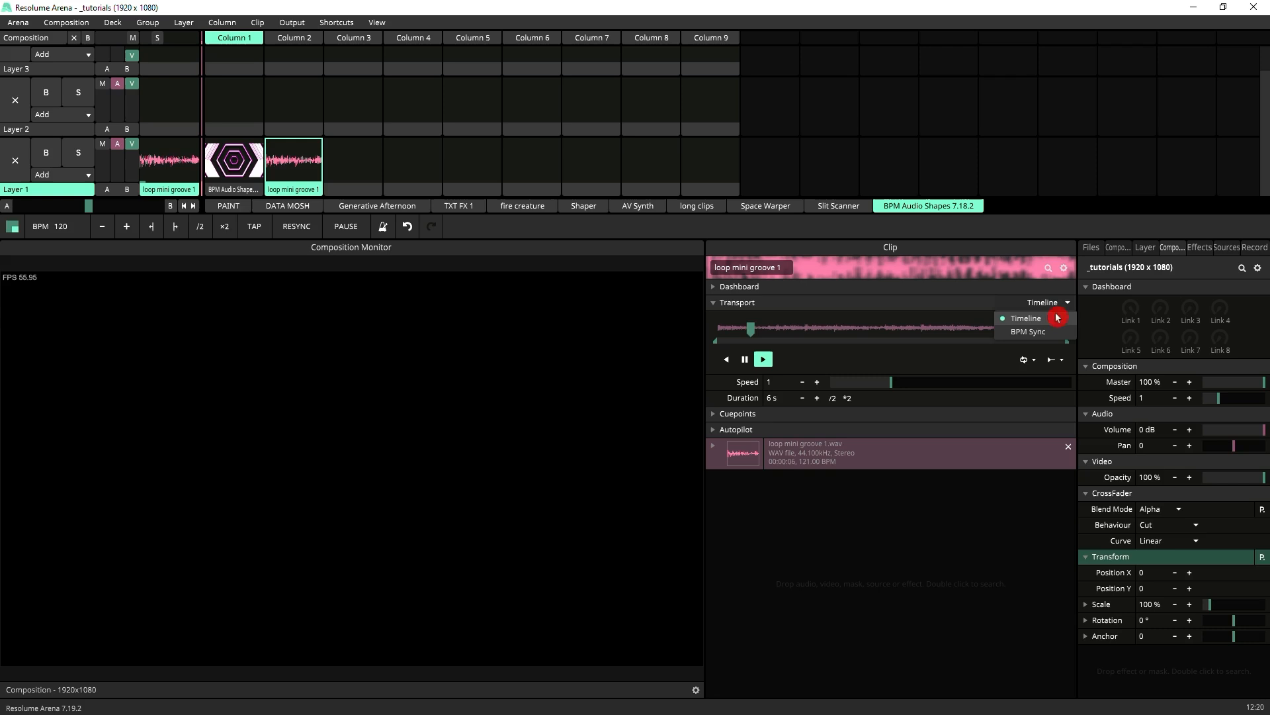
left_click(1045, 333)
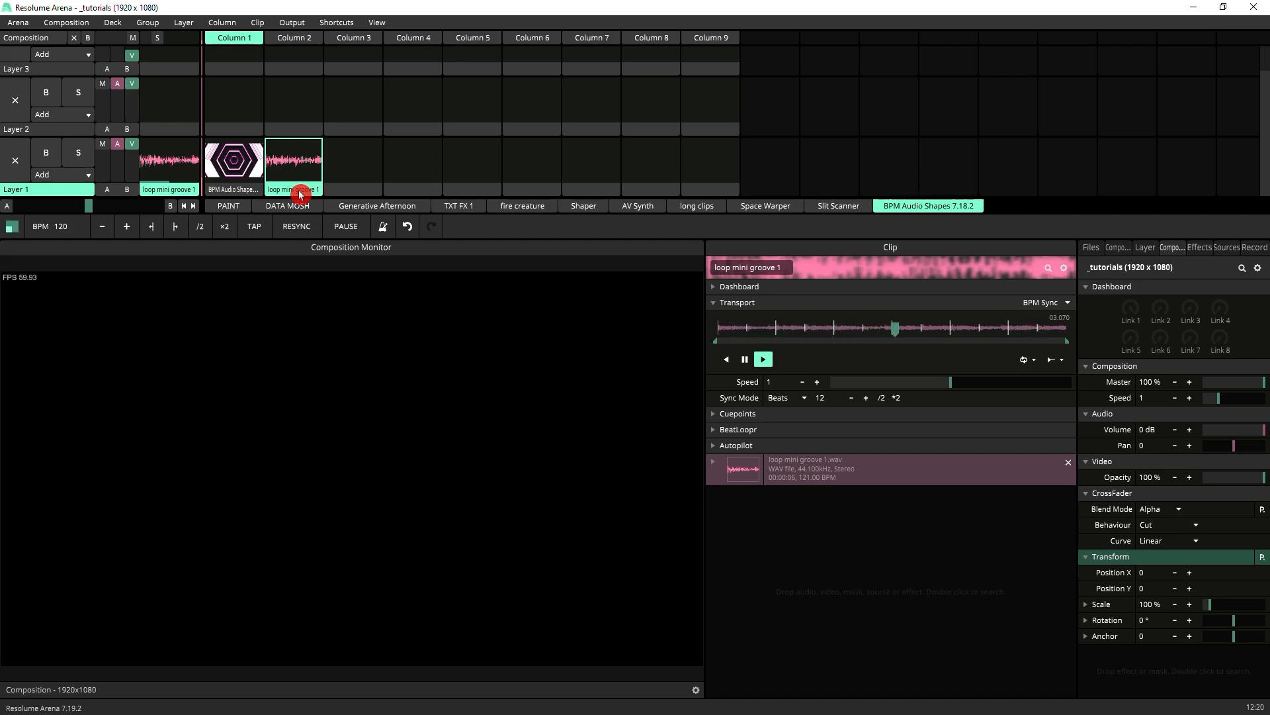
left_click_drag(301, 194, 241, 194)
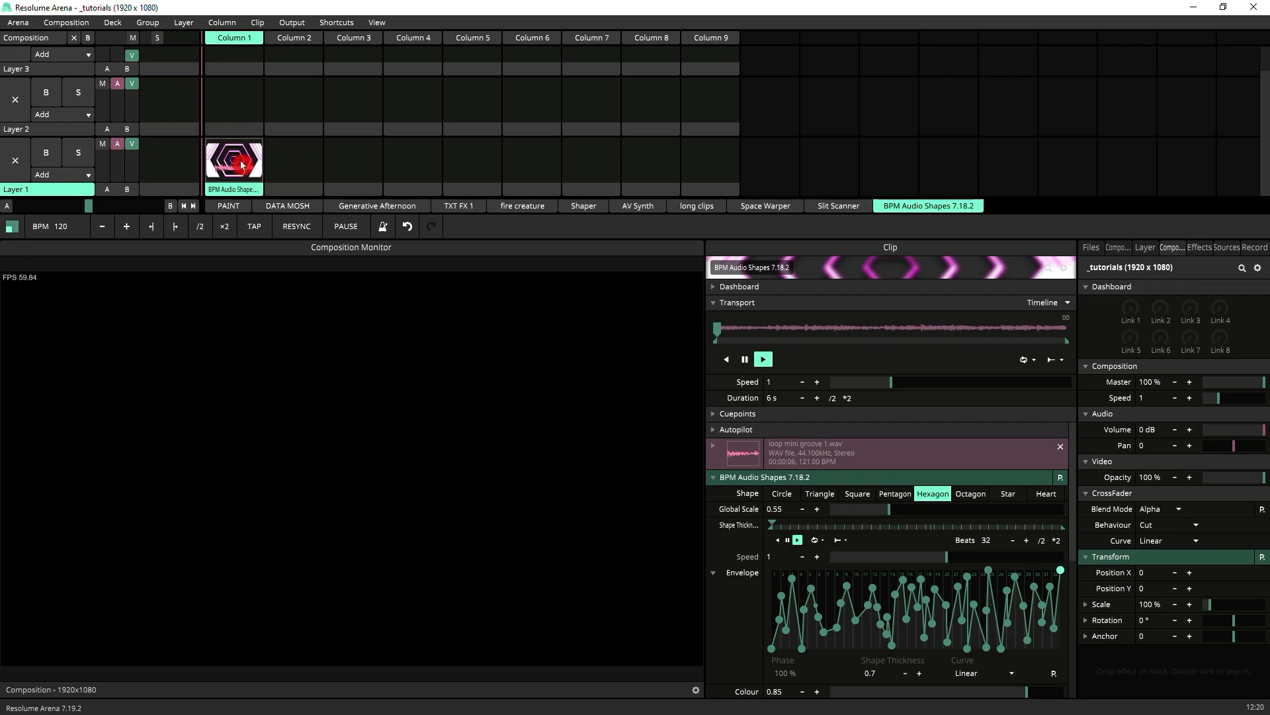
Step: Play the combined audio and shapes clip and set its transport to BPM Sync
left_click(242, 165)
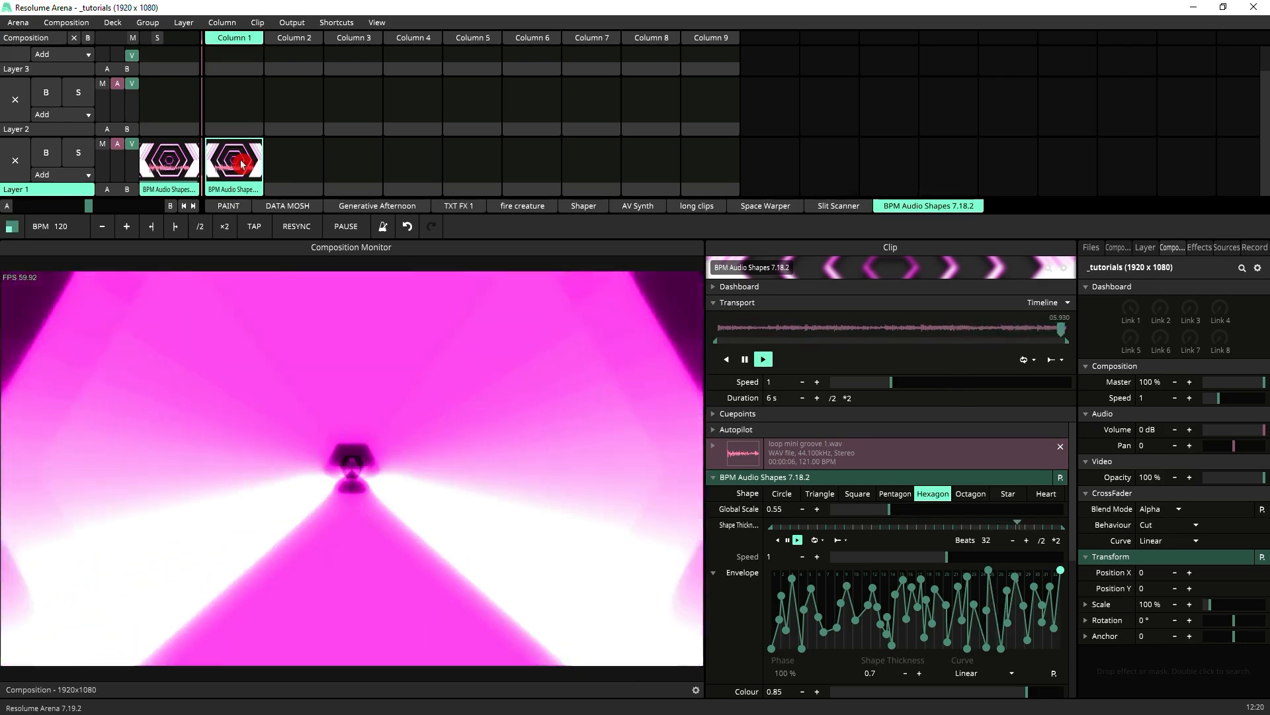
left_click(1063, 303)
left_click(1040, 337)
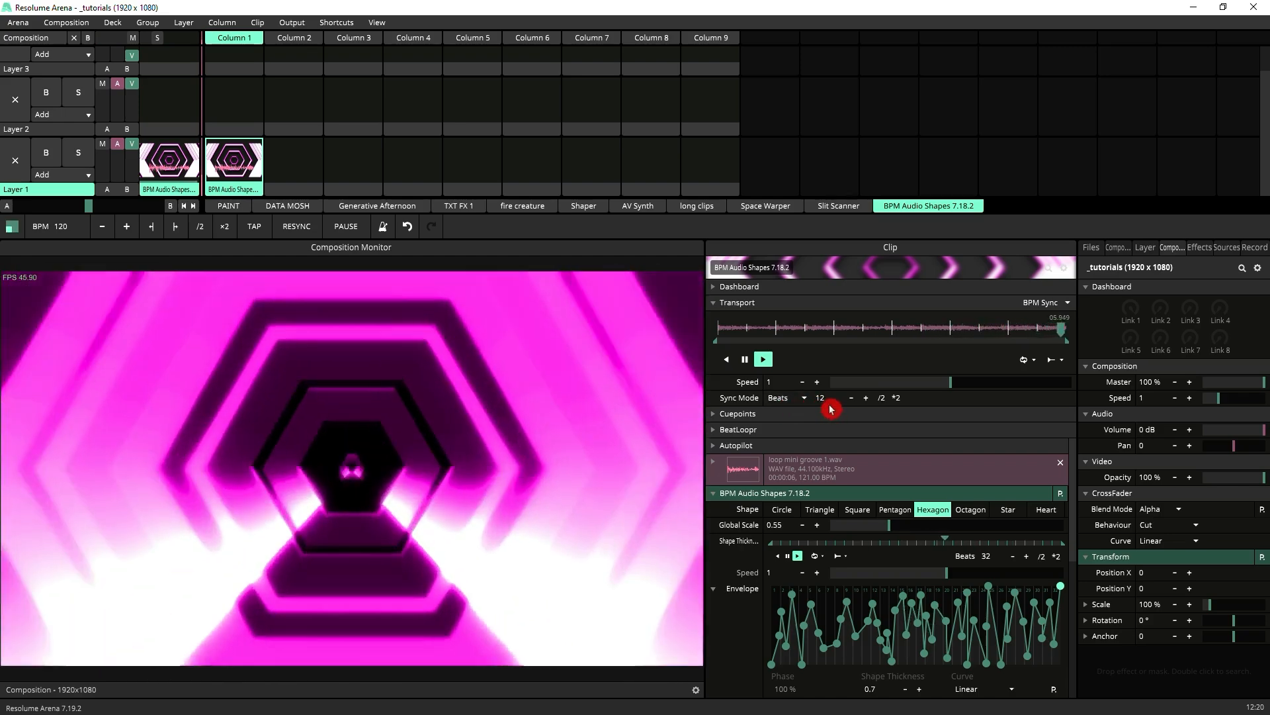
Step: Apply the 4 To The Floor preset to the Shape Thickness envelope and set its length to 4 beats
scroll(1055, 593, "down", 2)
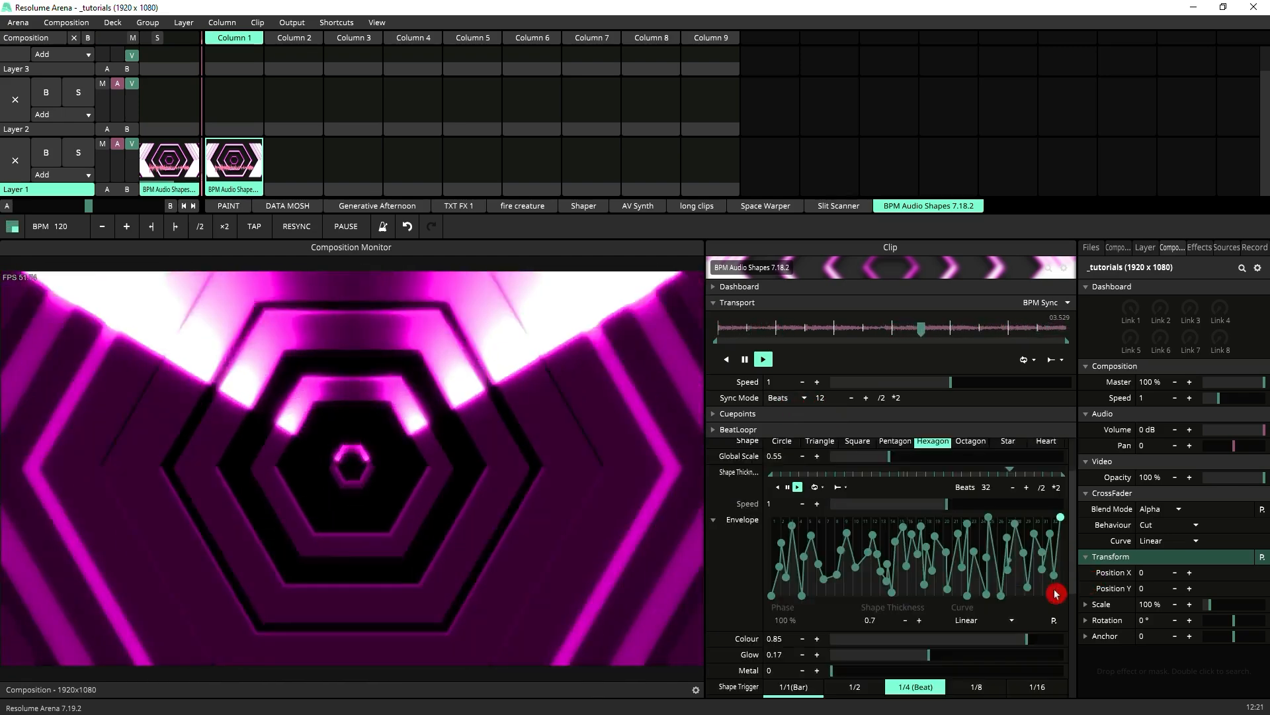
left_click(1055, 620)
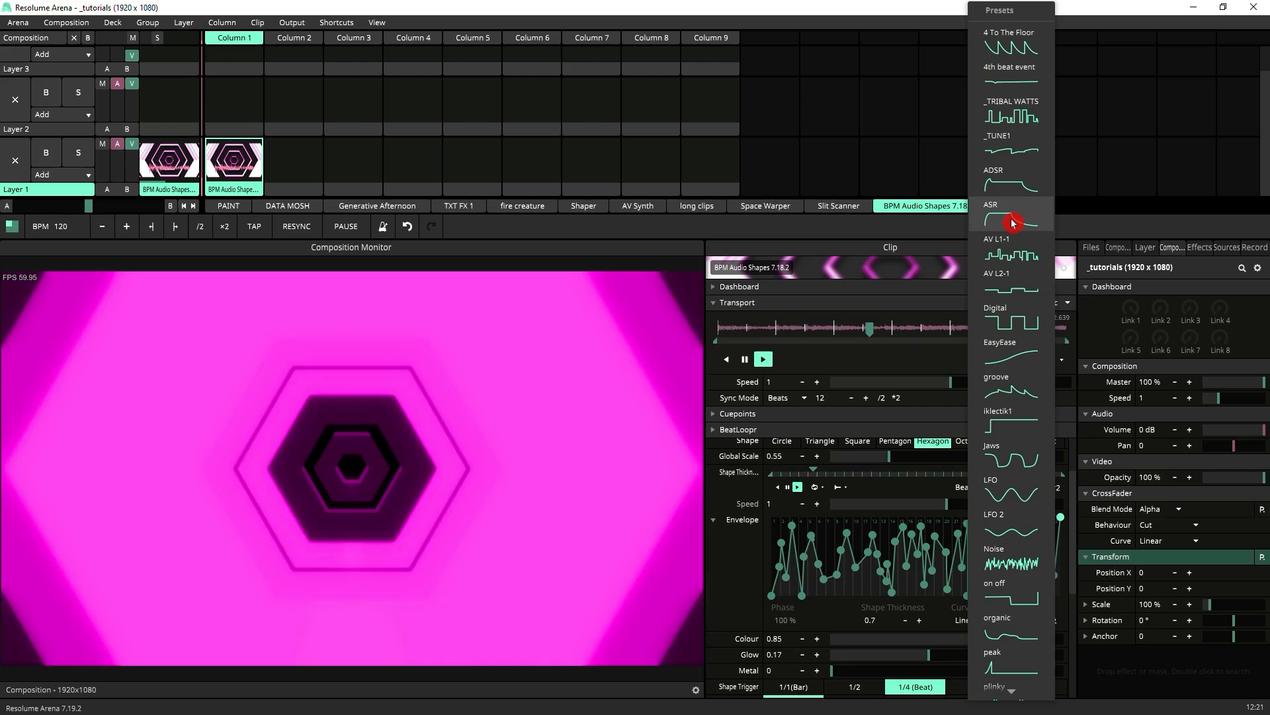
left_click(1012, 44)
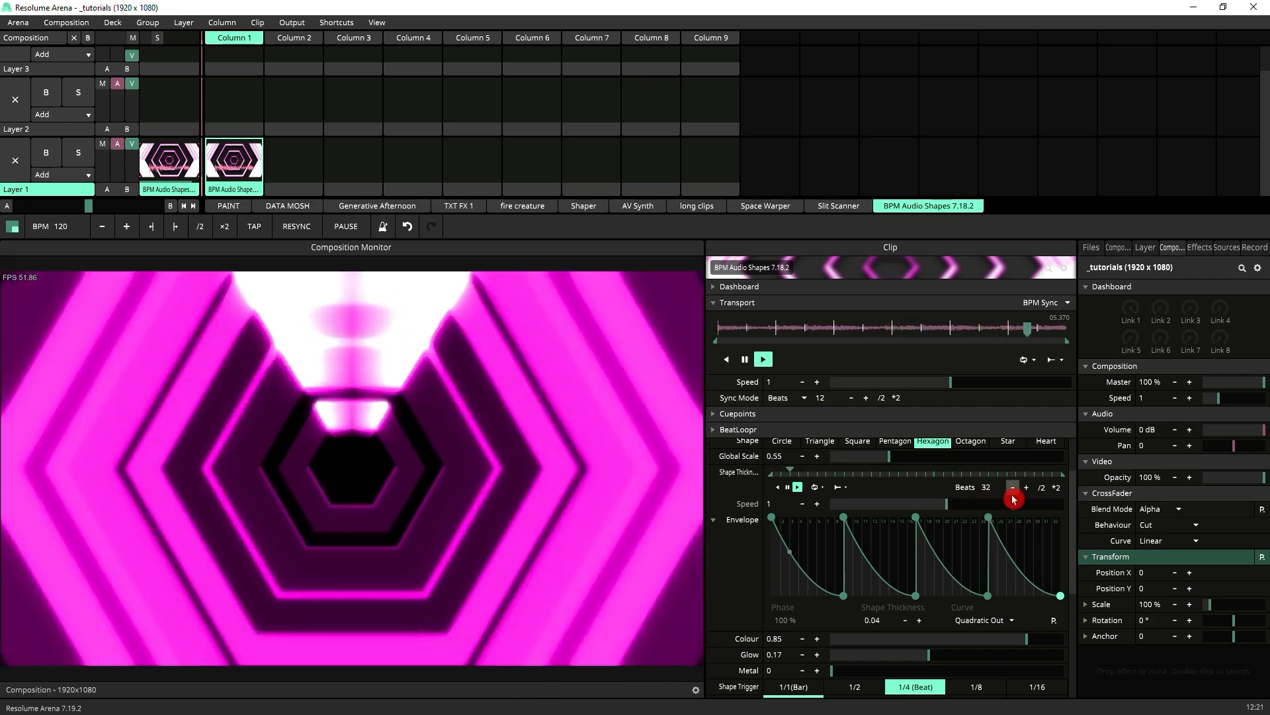
left_click(1041, 488)
left_click(1042, 489)
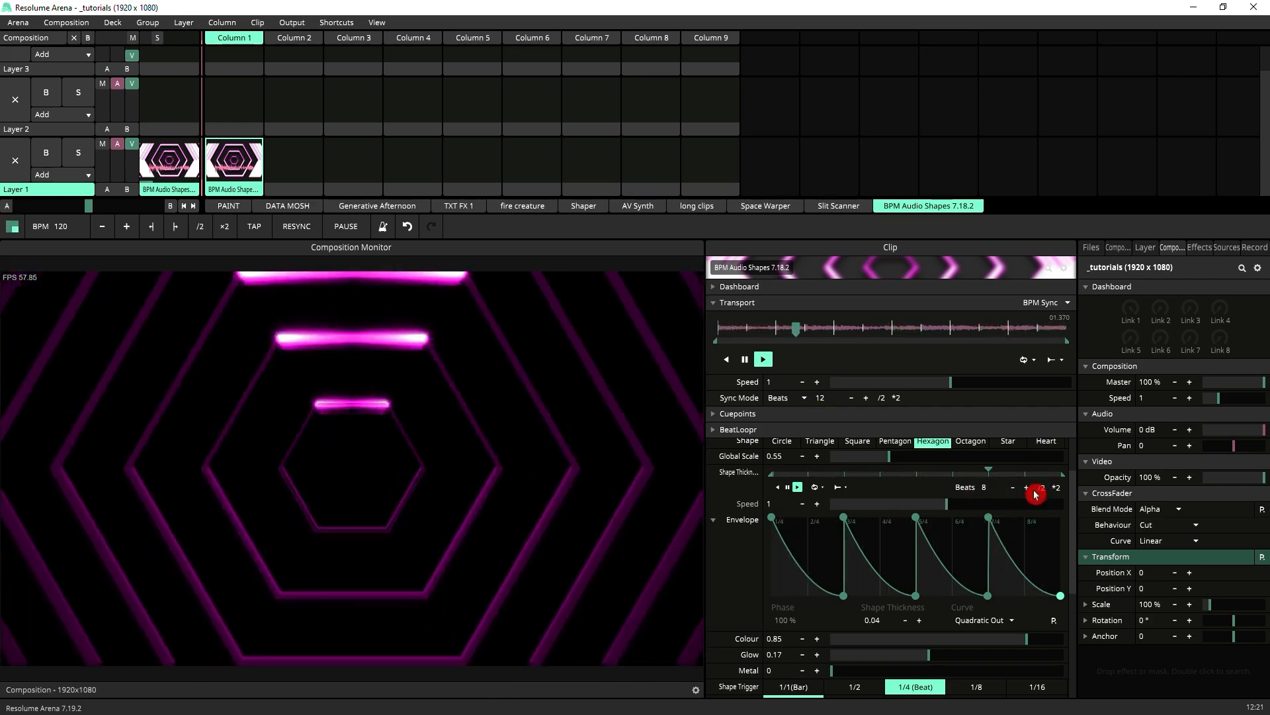
left_click(1031, 490)
left_click(1036, 491)
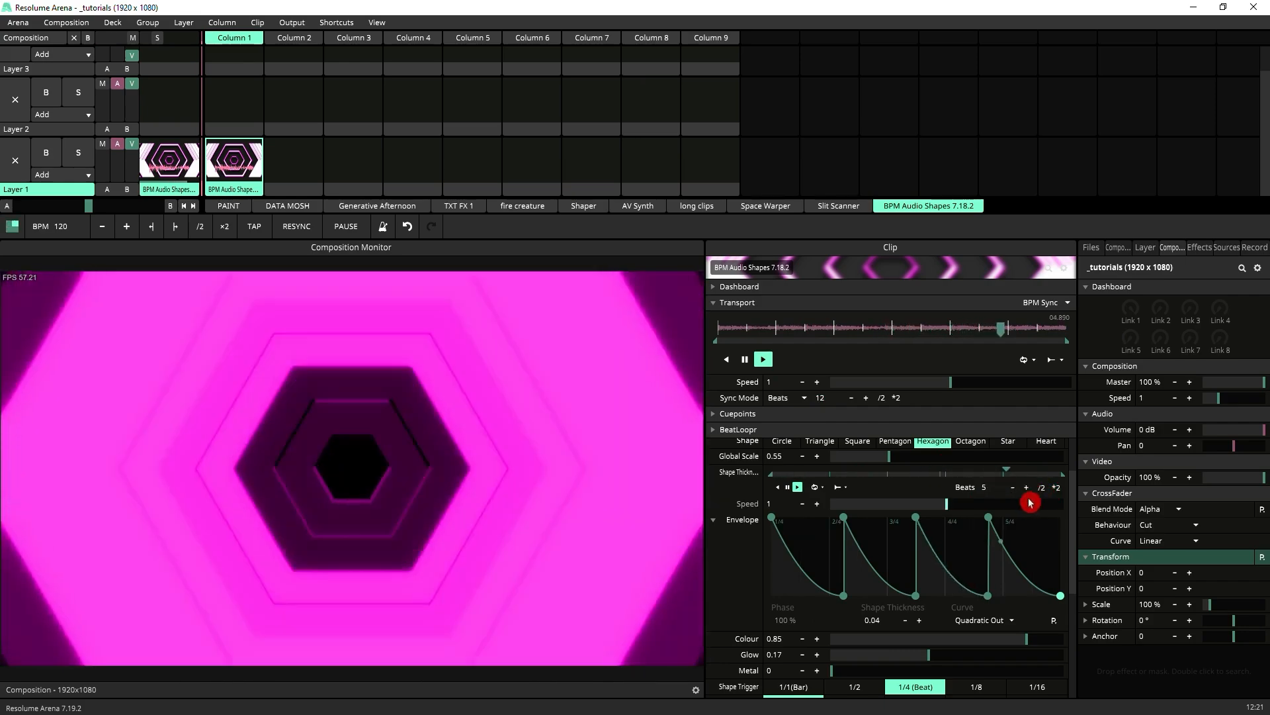
double_click(986, 487)
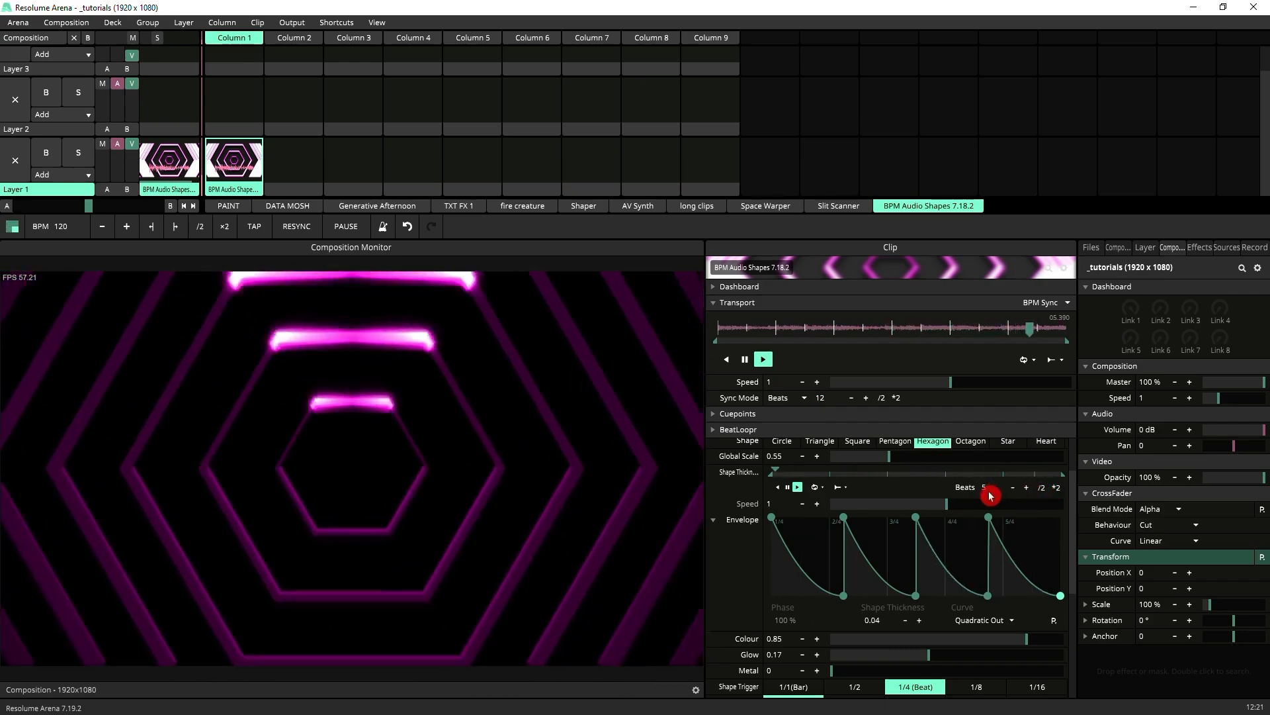
type("4")
left_click(989, 493)
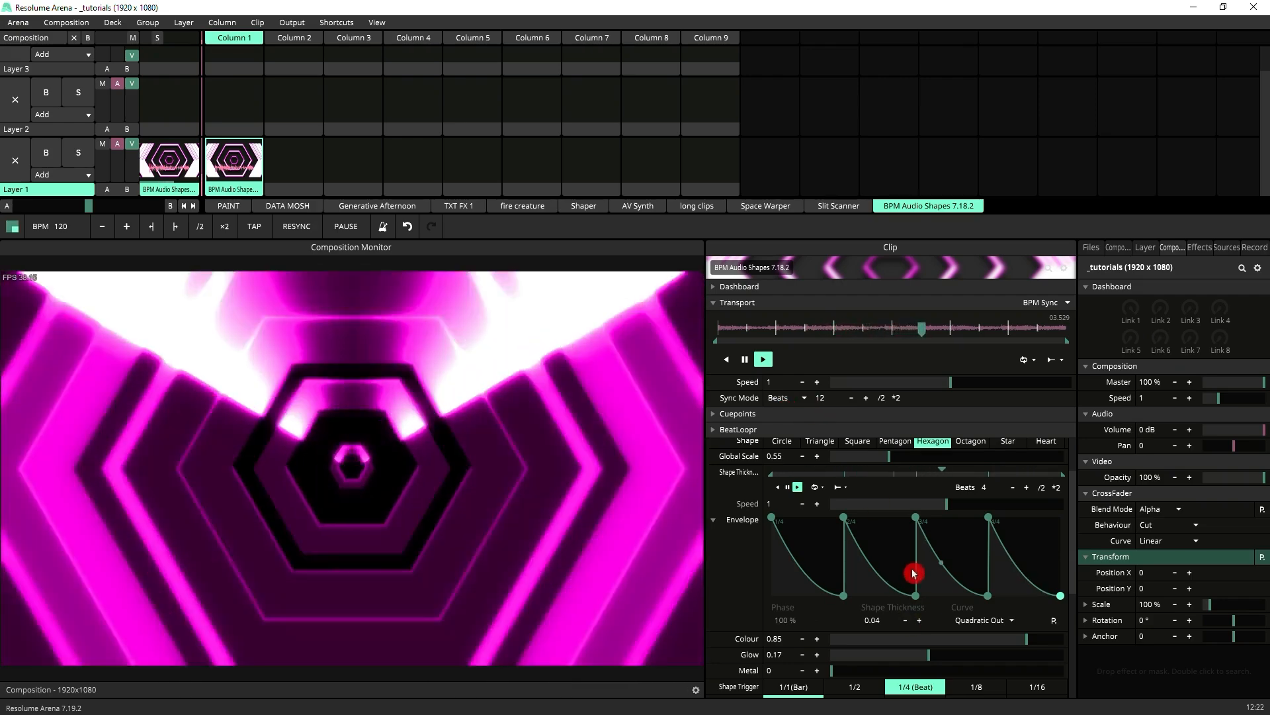
Step: Set the Shape Thickness envelope's length to 12 beats
scroll(914, 573, "up", 2)
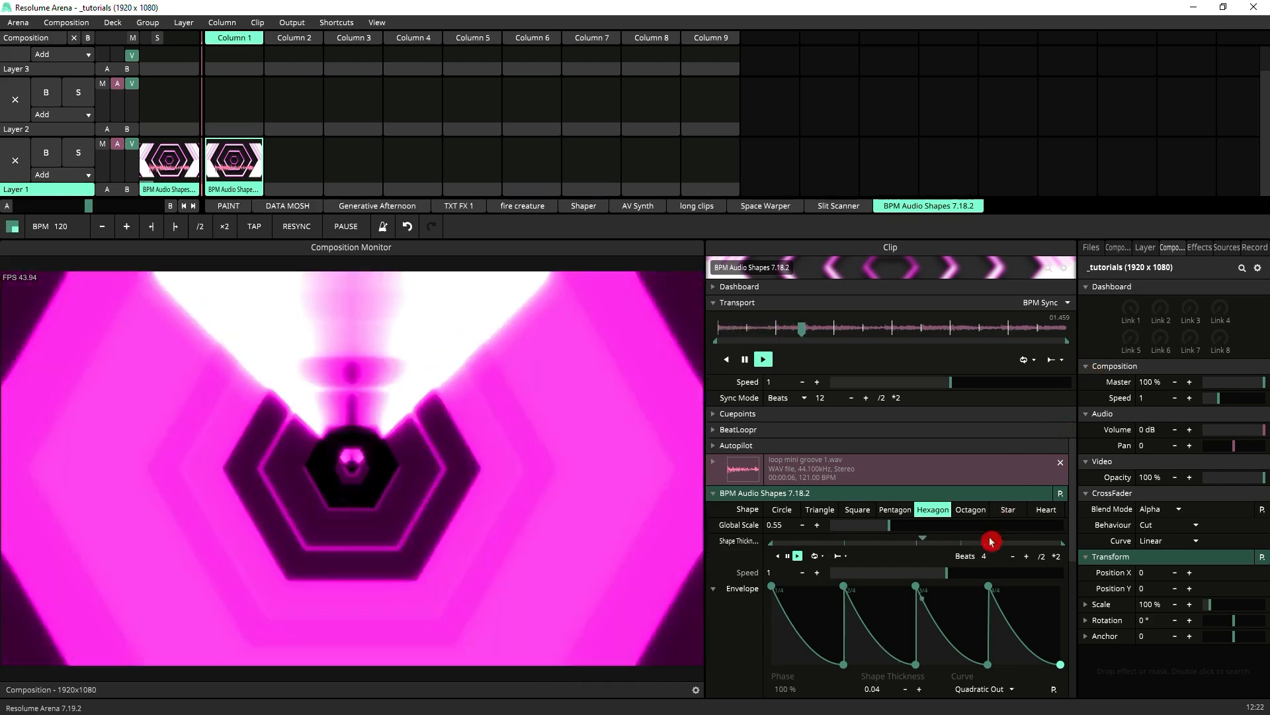
double_click(986, 556)
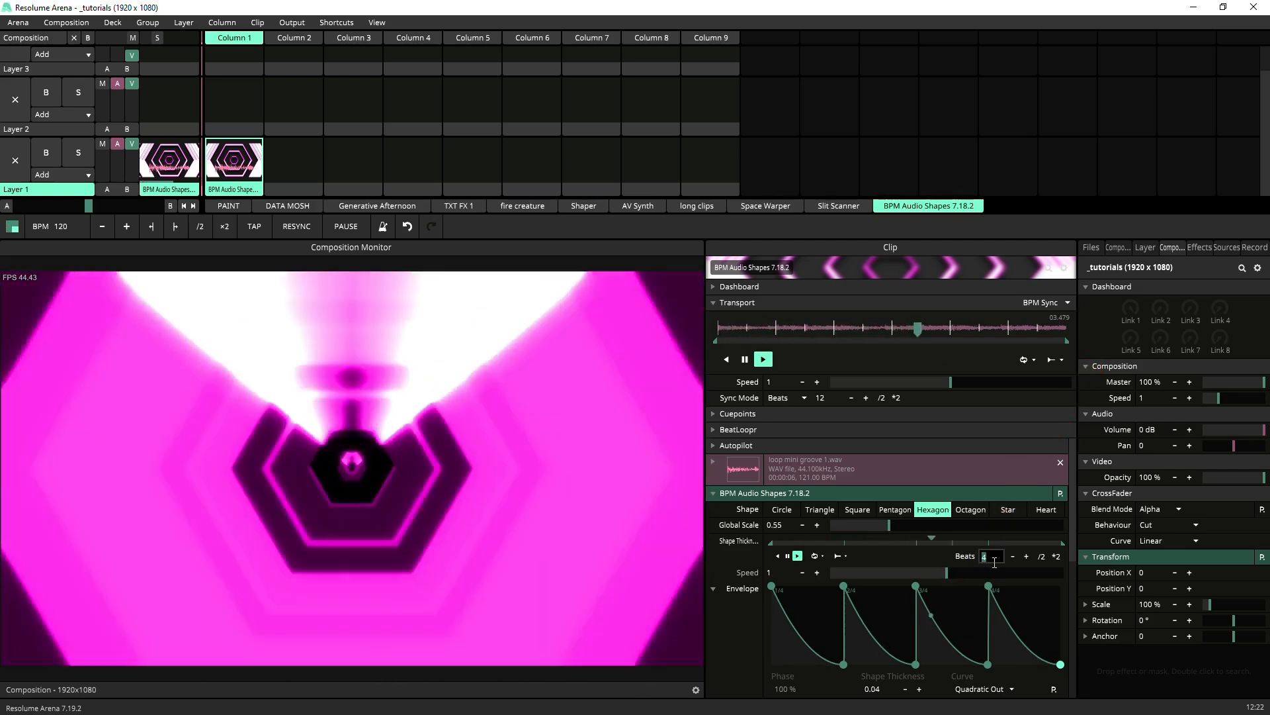
type("12")
left_click(996, 566)
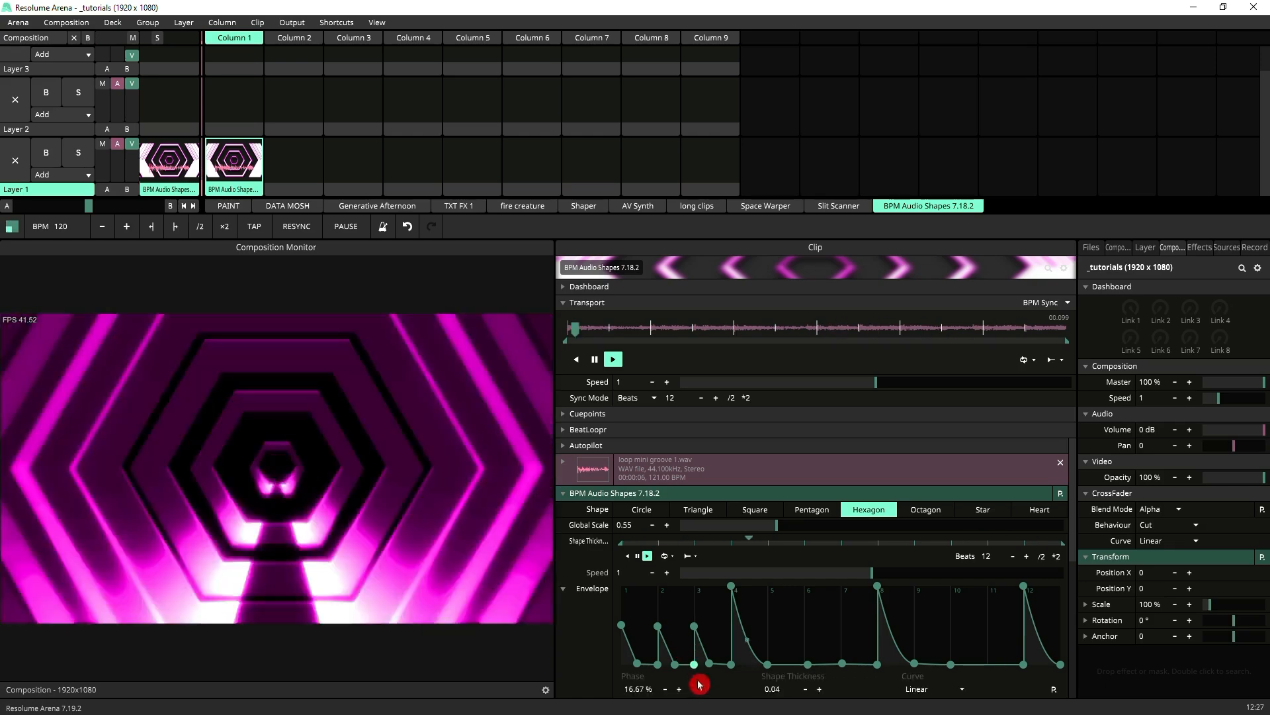
Step: Add and shape keyframes in the Shape Thickness envelope to form short spikes on beats 5, 6, 7, 9, 10 and 11
left_click(784, 666)
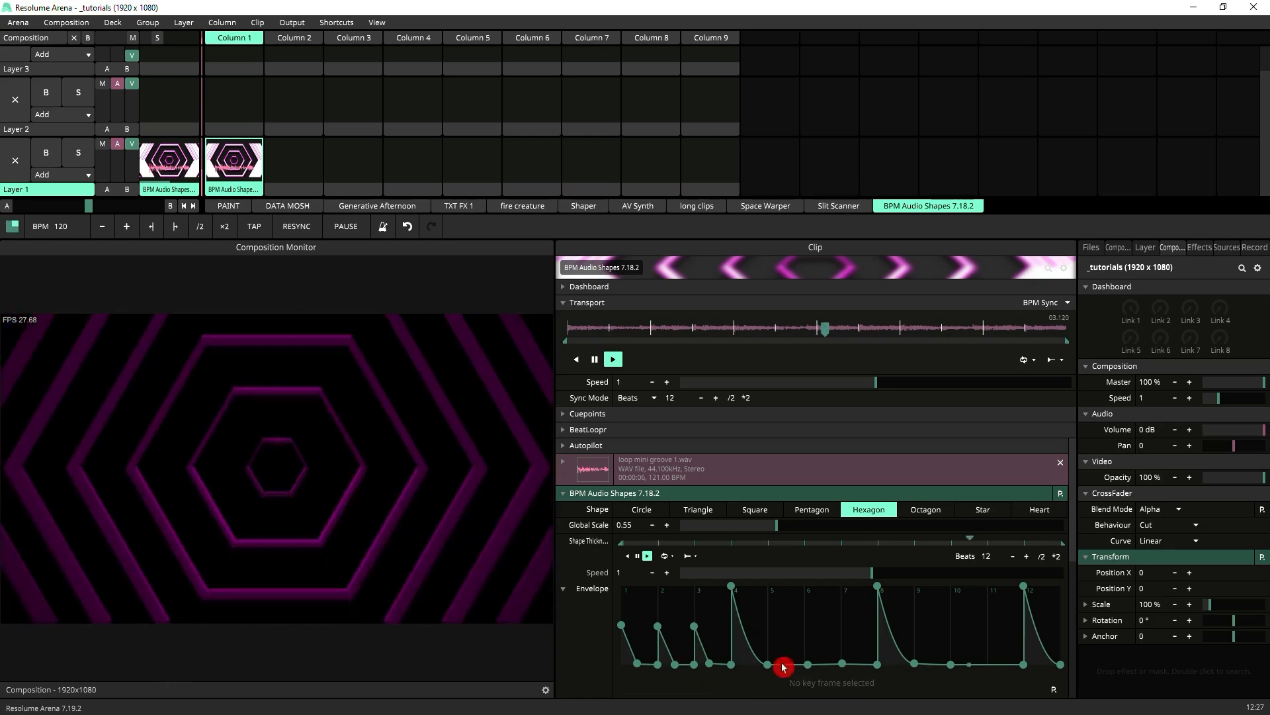
left_click_drag(782, 665, 858, 674)
left_click(824, 665)
left_click(843, 665)
left_click(863, 650)
left_click(936, 668)
left_click_drag(935, 667, 984, 672)
left_click(991, 670)
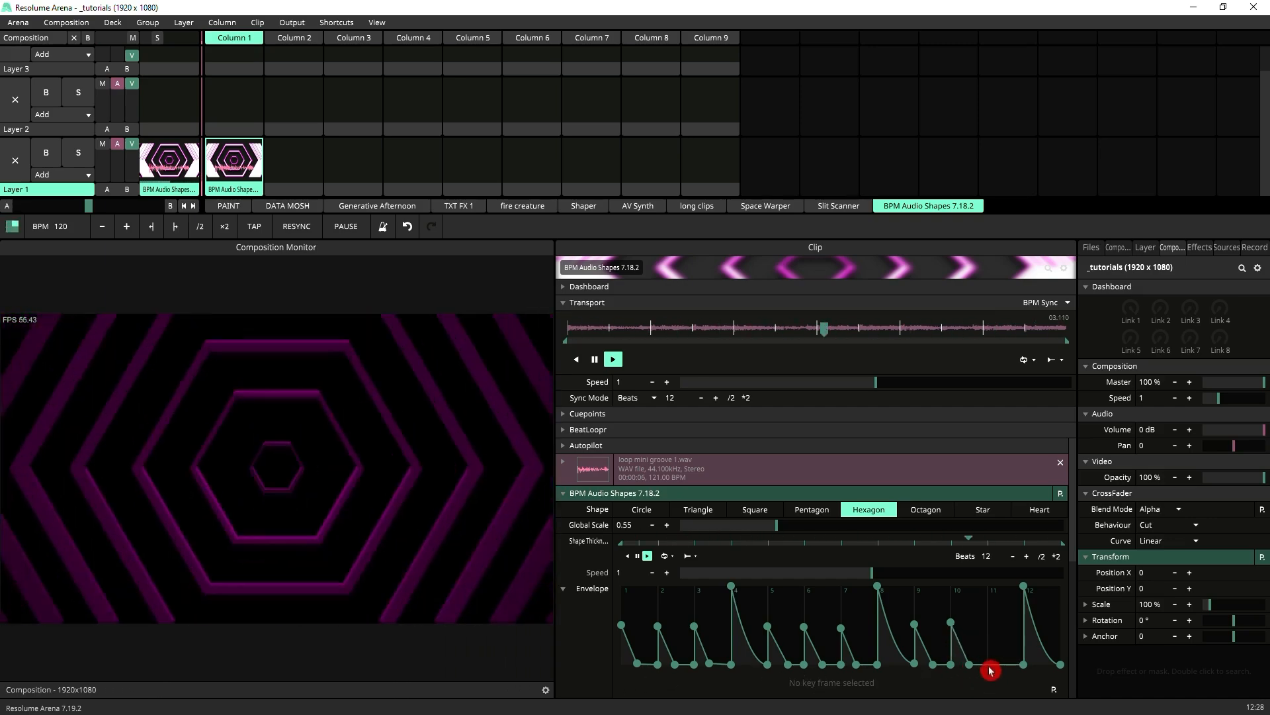
left_click(991, 670)
mouse_move(1000, 668)
left_mouse_down()
mouse_move(991, 629)
mouse_move(1005, 664)
left_mouse_up()
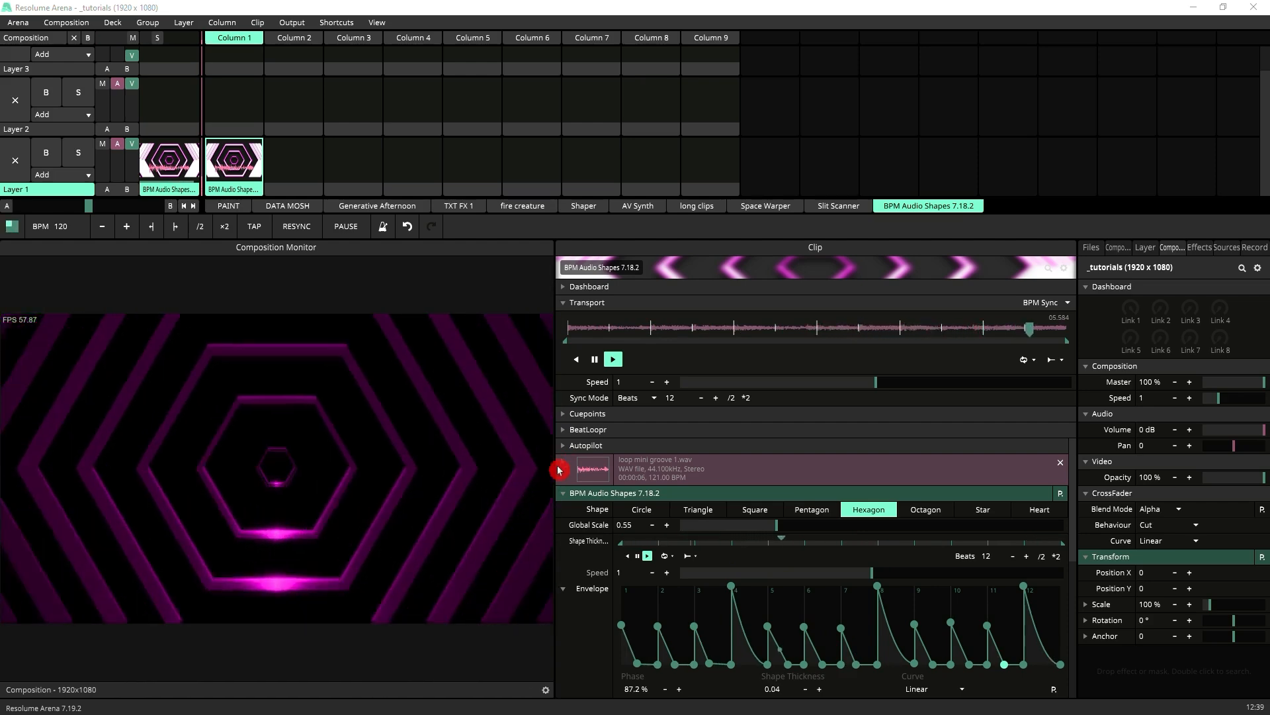
Step: Examine the finished envelope in an enlarged clip view, restore the layout, and browse the envelope presets
left_click_drag(555, 466, 90, 452)
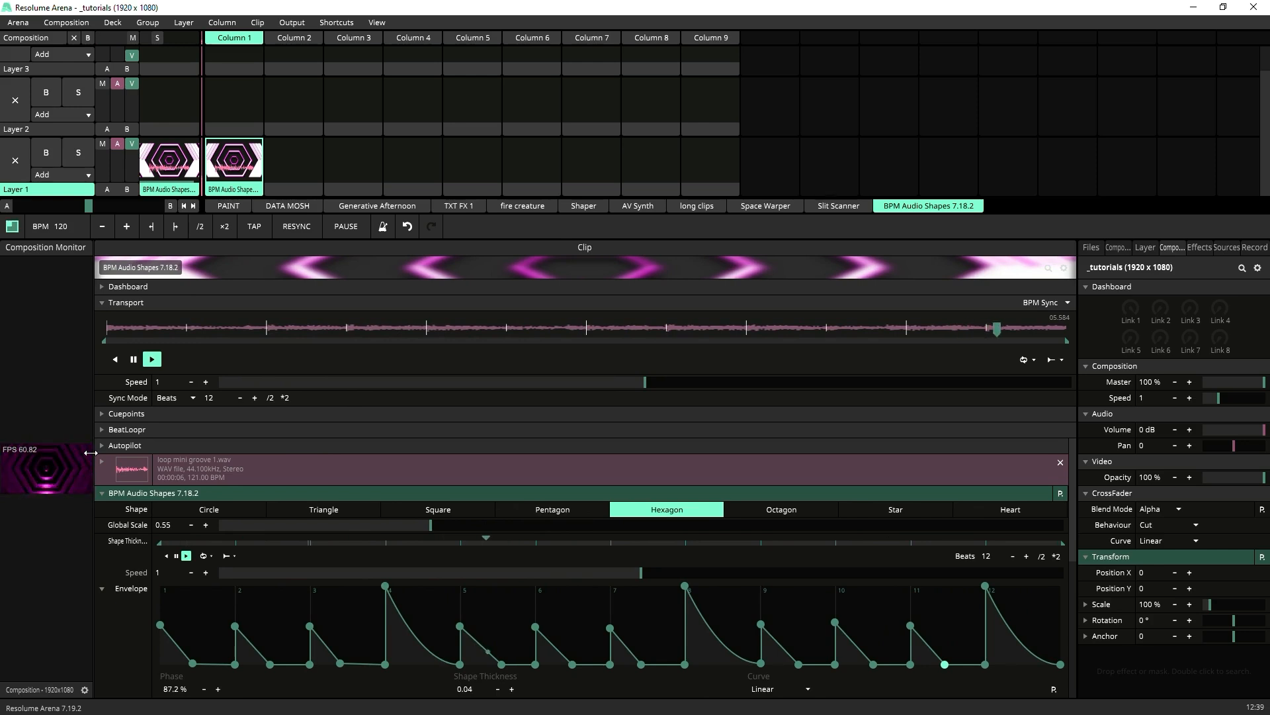
left_click_drag(91, 453, 693, 552)
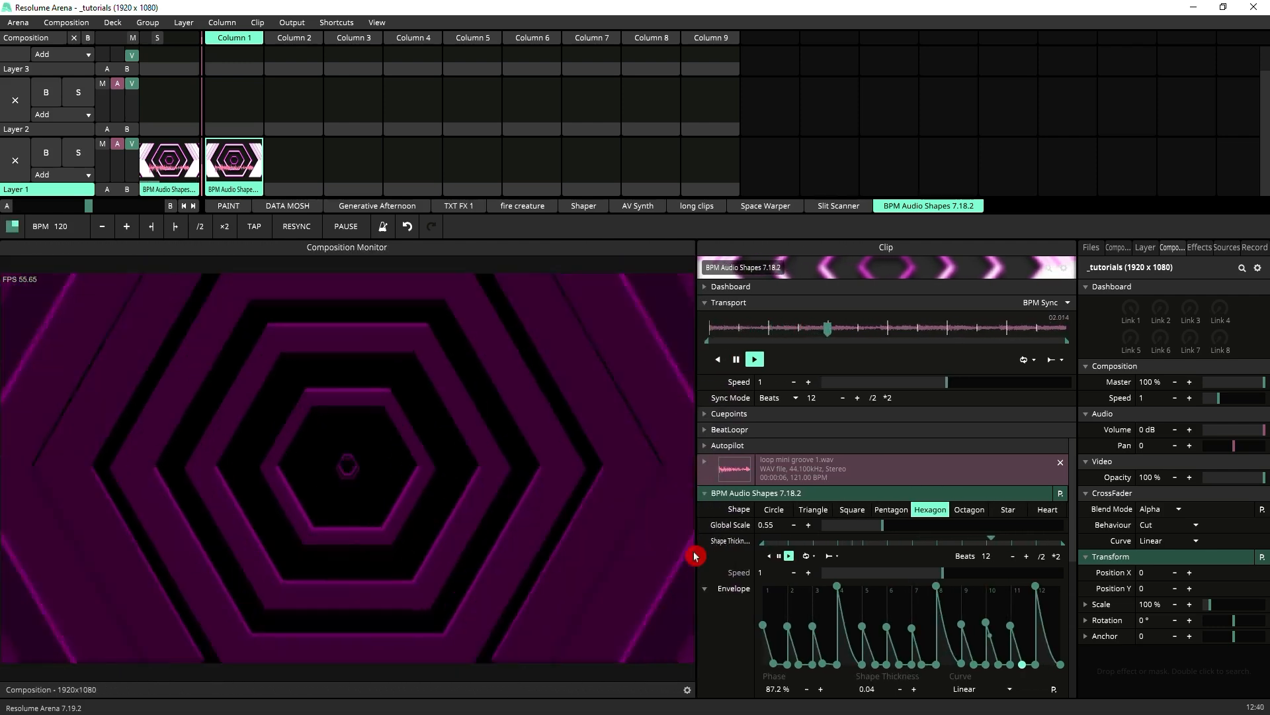
left_click(1054, 690)
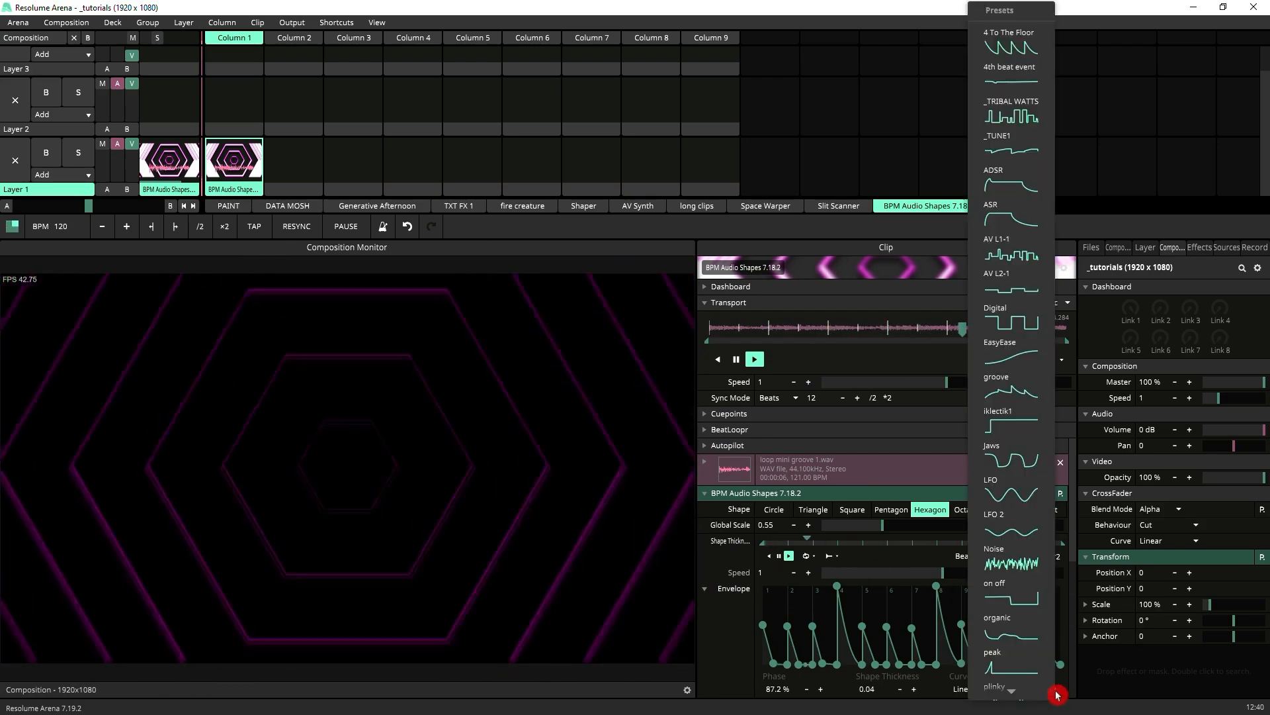
scroll(1027, 620, "down", 5)
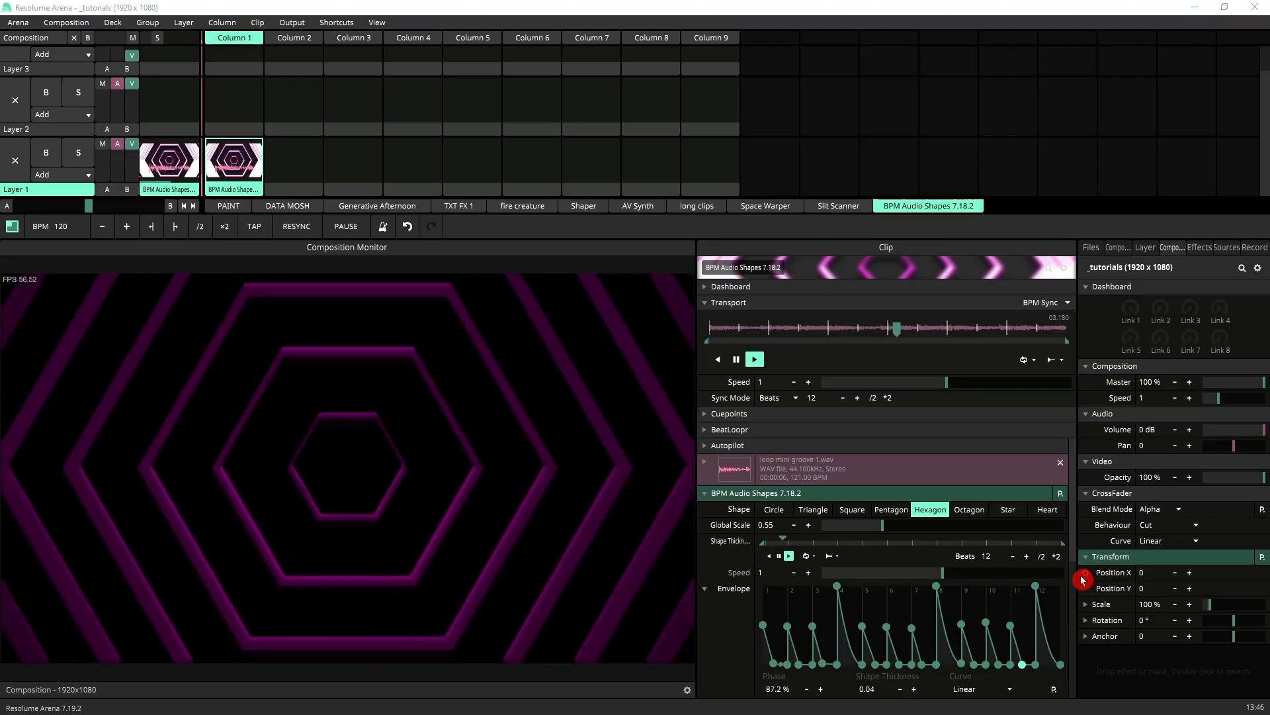
Step: Remove the envelope from the Shape Thickness parameter and switch its animation to Clip FFT
scroll(1062, 575, "down", 2)
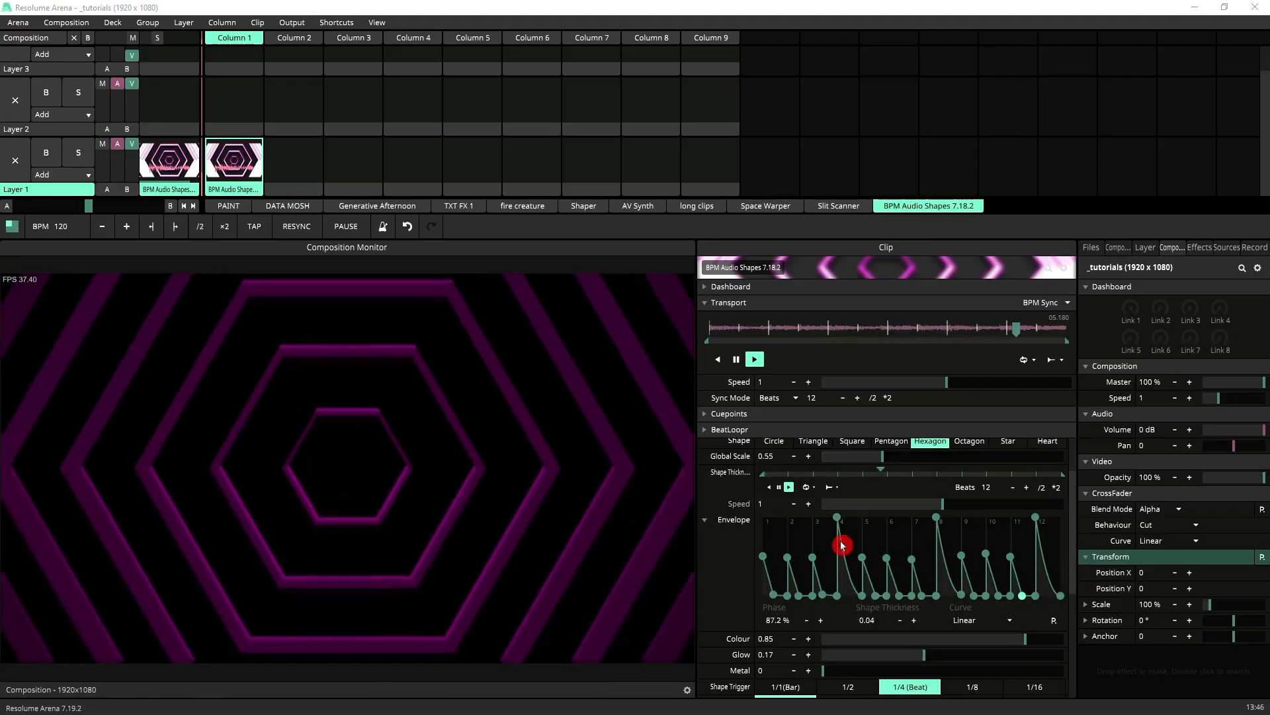
left_click(733, 520)
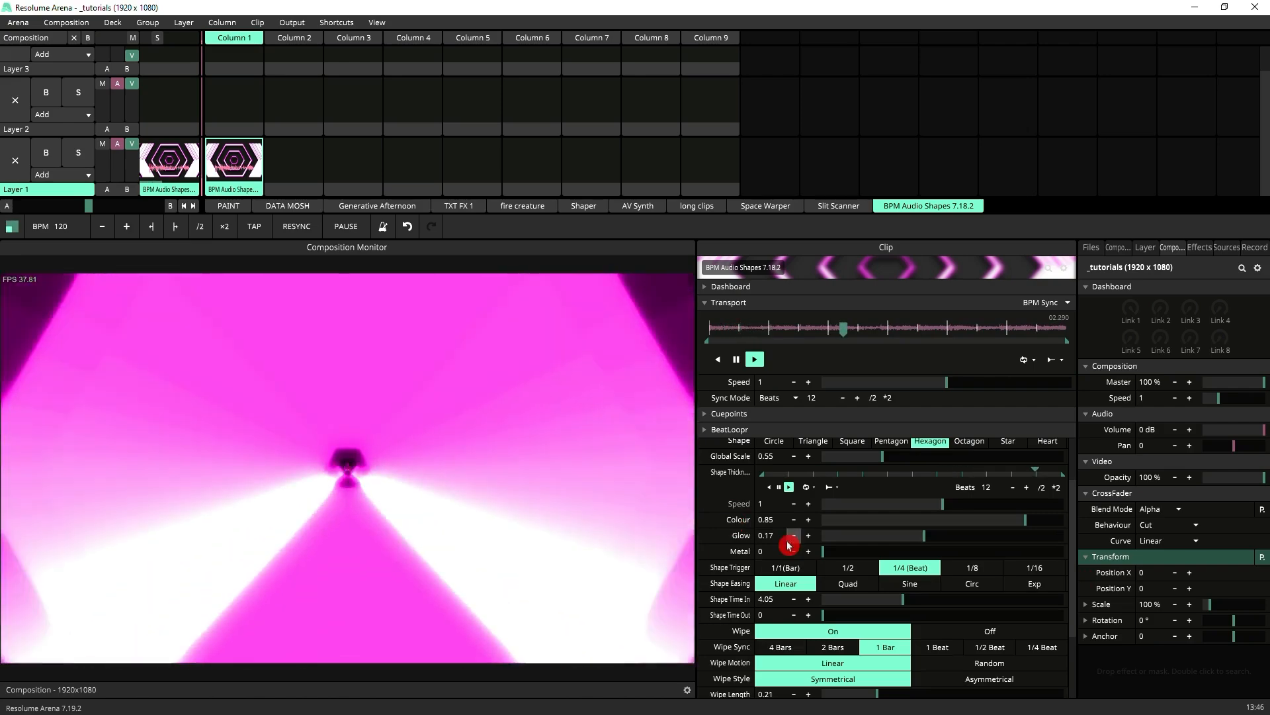
scroll(788, 556, "up", 2)
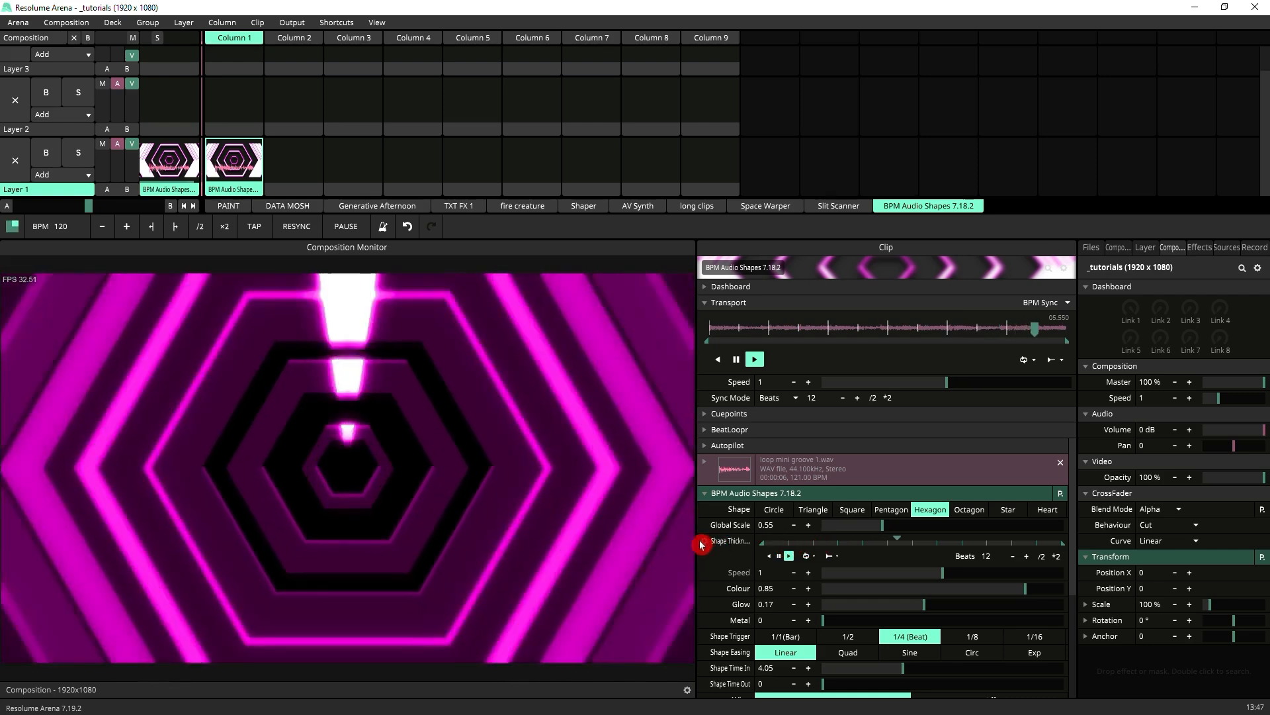
left_click(706, 544)
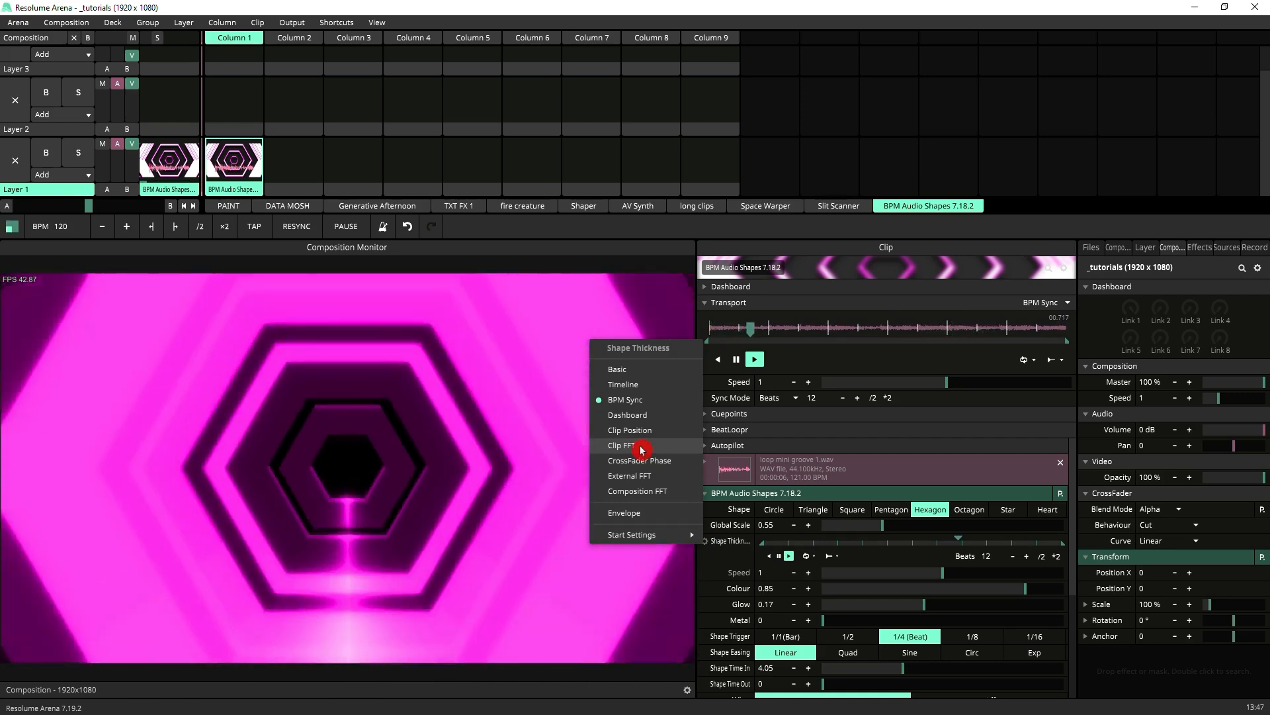
left_click(640, 450)
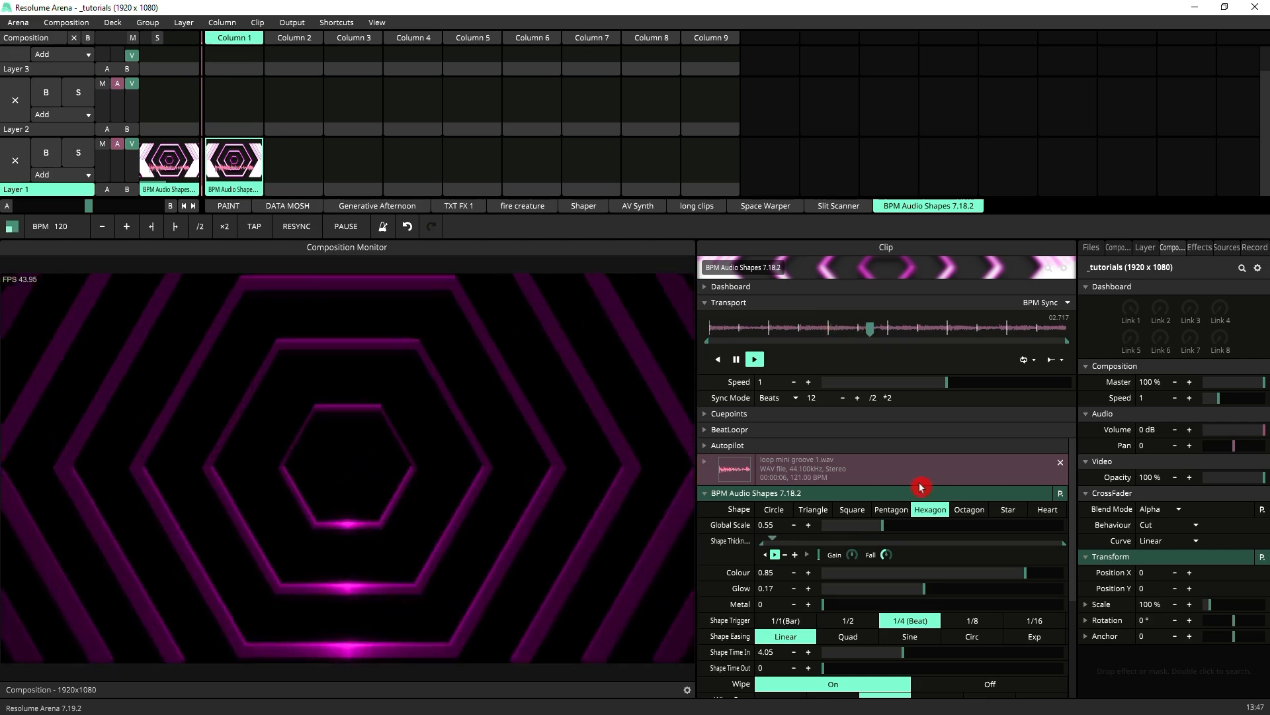
Step: Expand the Clip FFT settings of Shape Thickness, raise the gain, and restrict the input to a narrower band starting from the low-frequency range
scroll(922, 482, "down", 1)
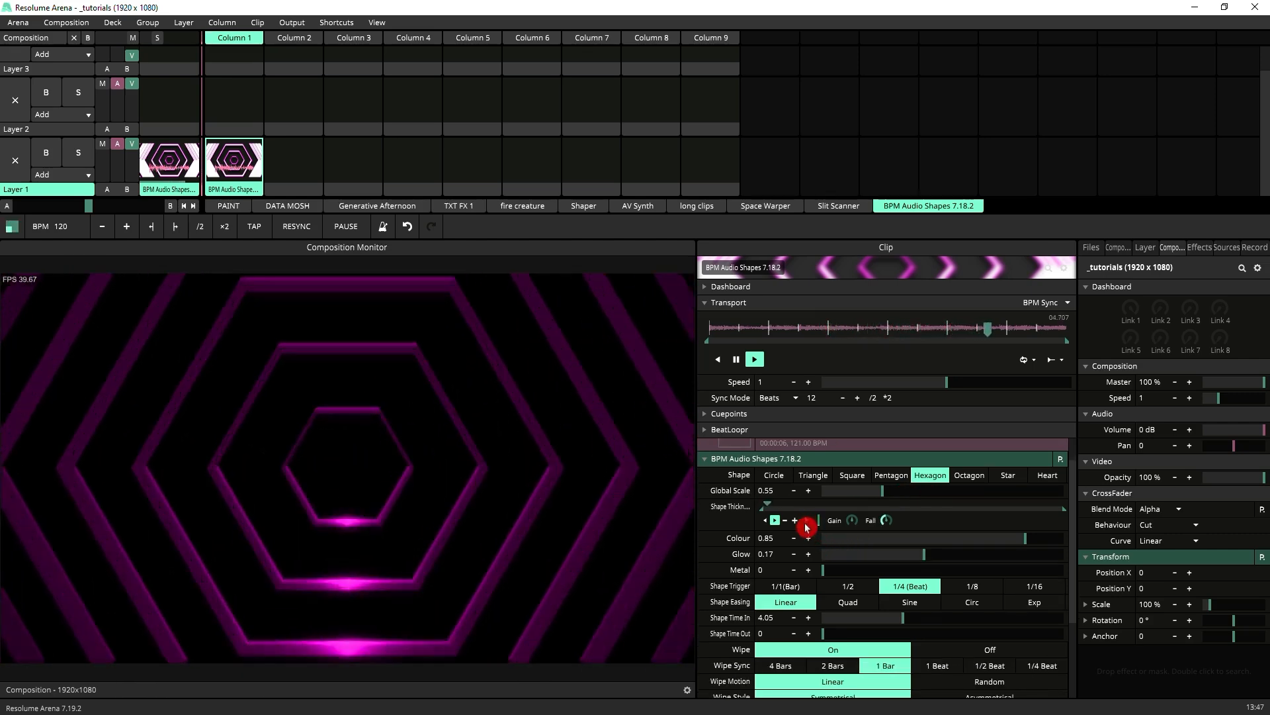
left_click(810, 525)
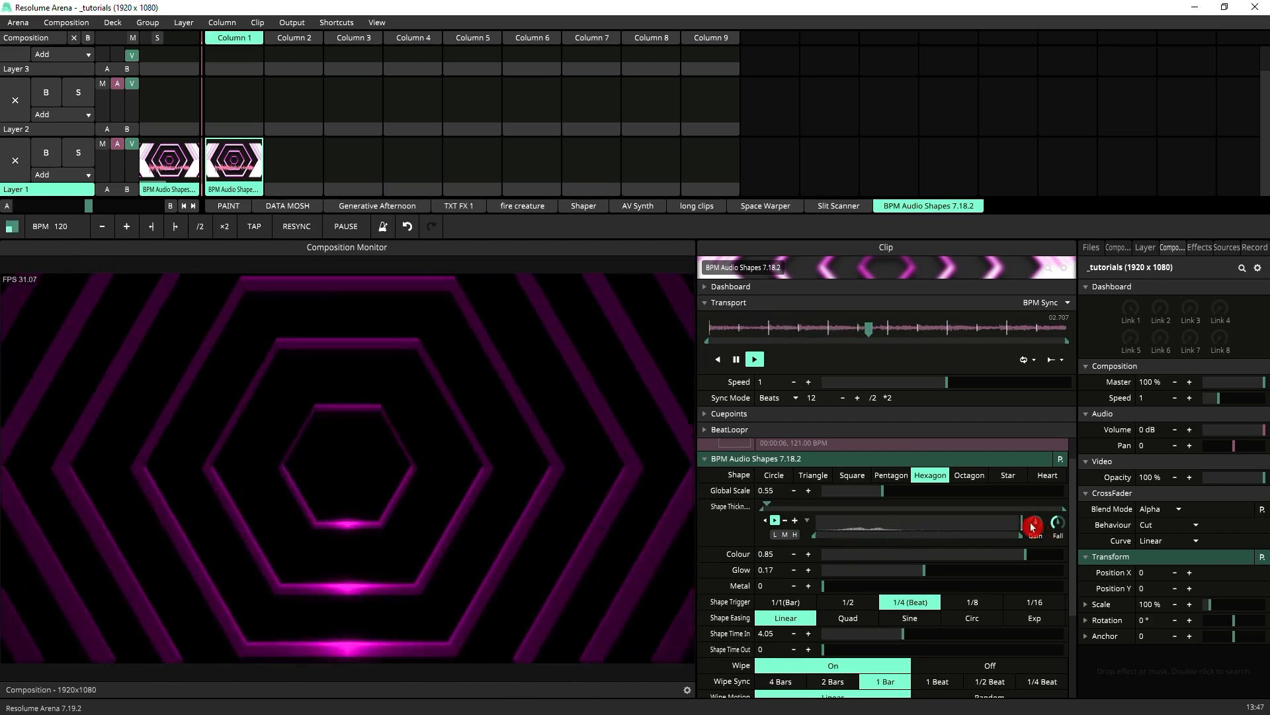
left_click_drag(1034, 526, 1035, 499)
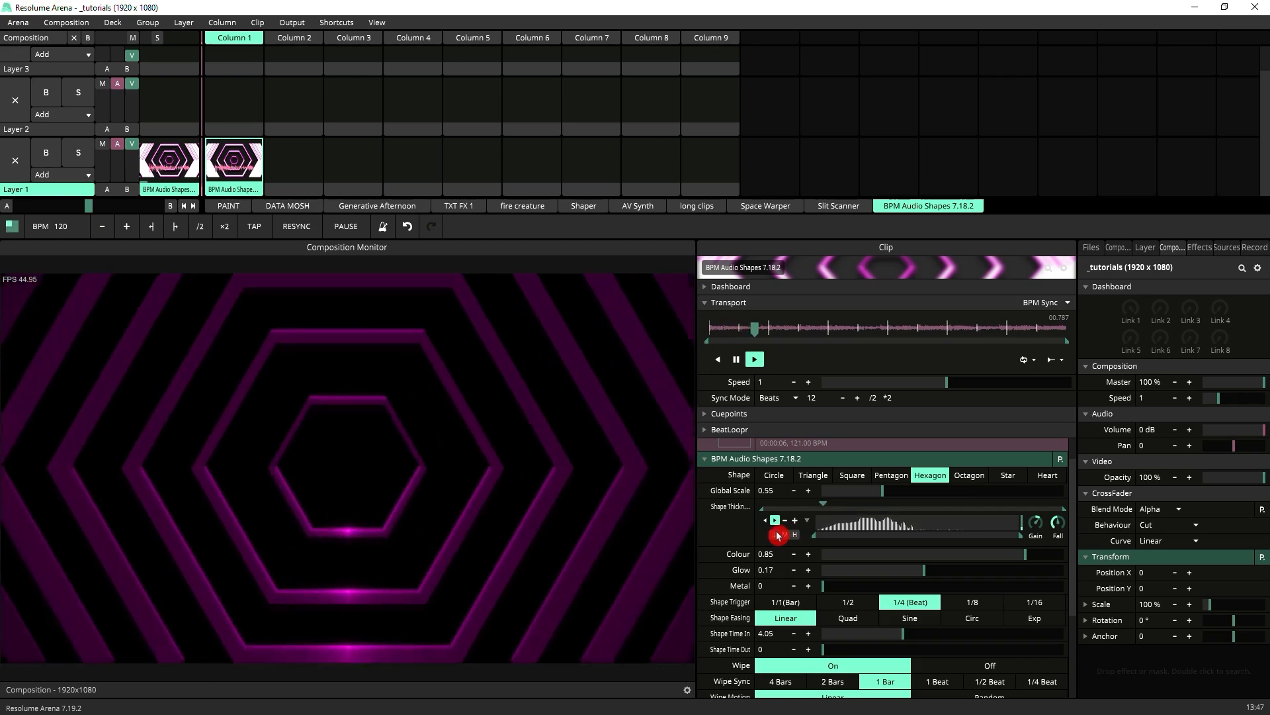
left_click(775, 535)
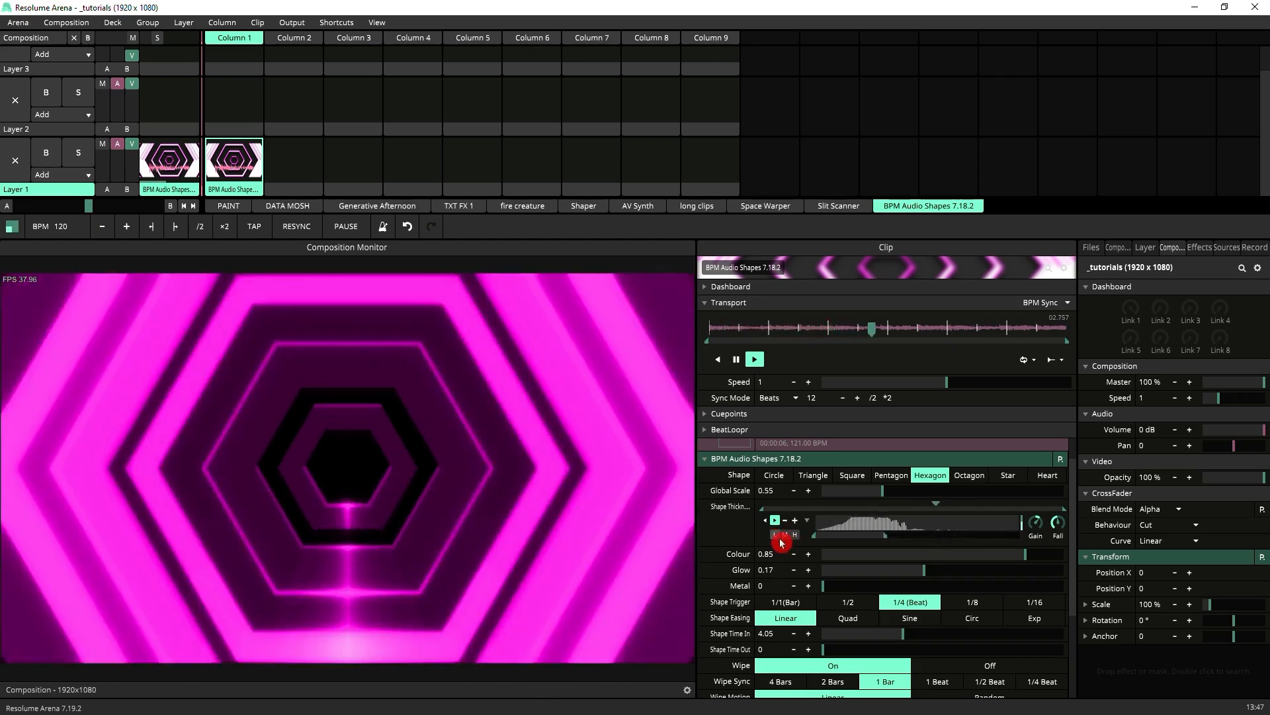
left_click_drag(816, 538, 879, 543)
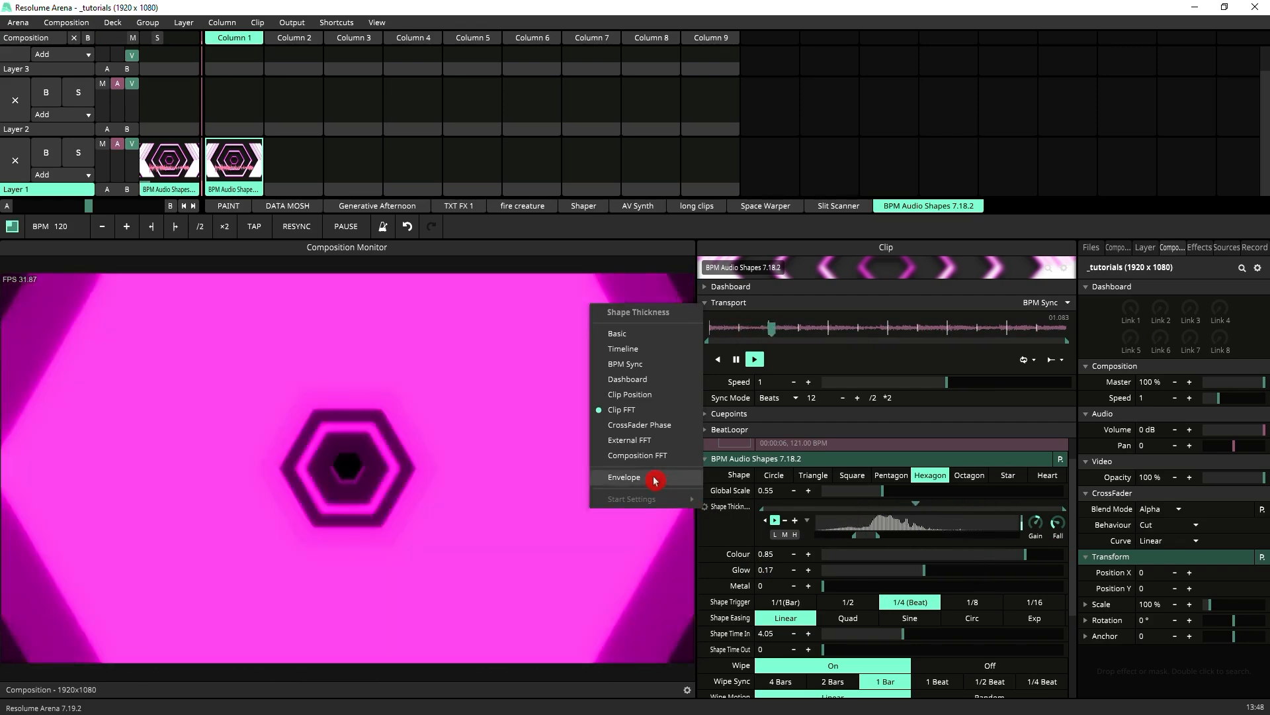
Step: Add an envelope to the FFT-driven Shape Thickness, with a peak of about 0.69 at 4.89% phase and an end keyframe of 0.04
left_click(654, 478)
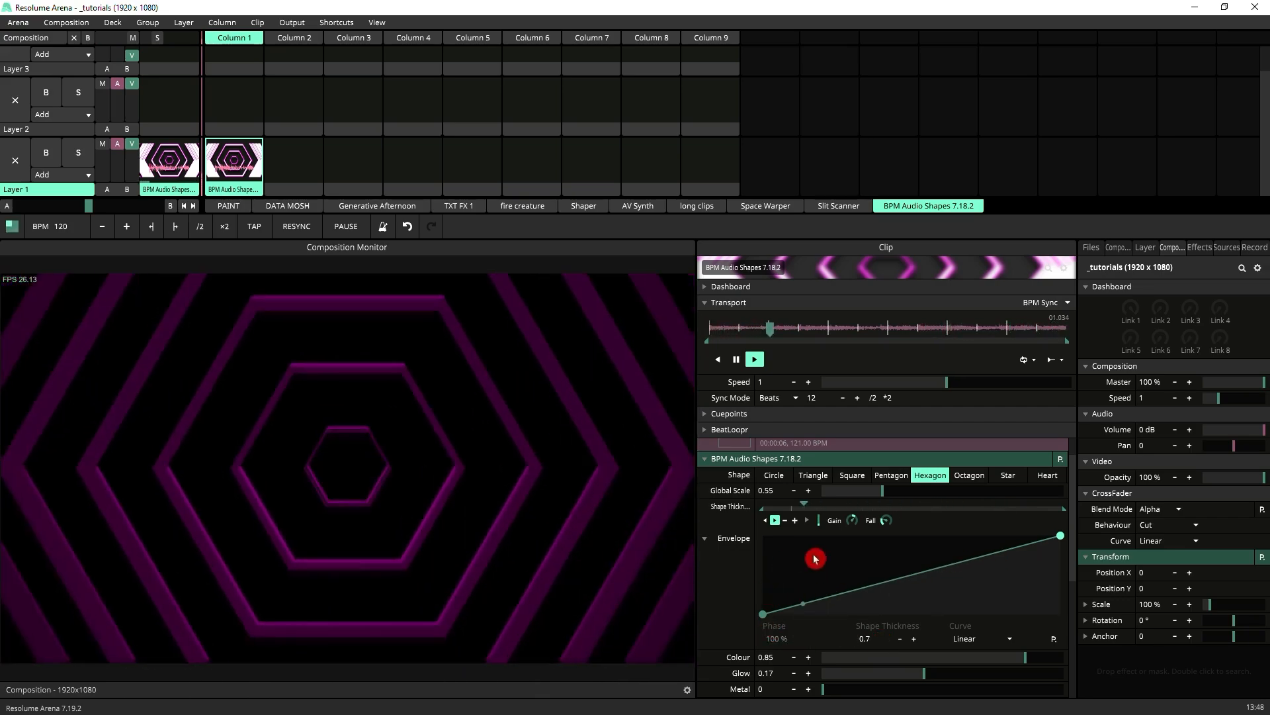
left_click(802, 610)
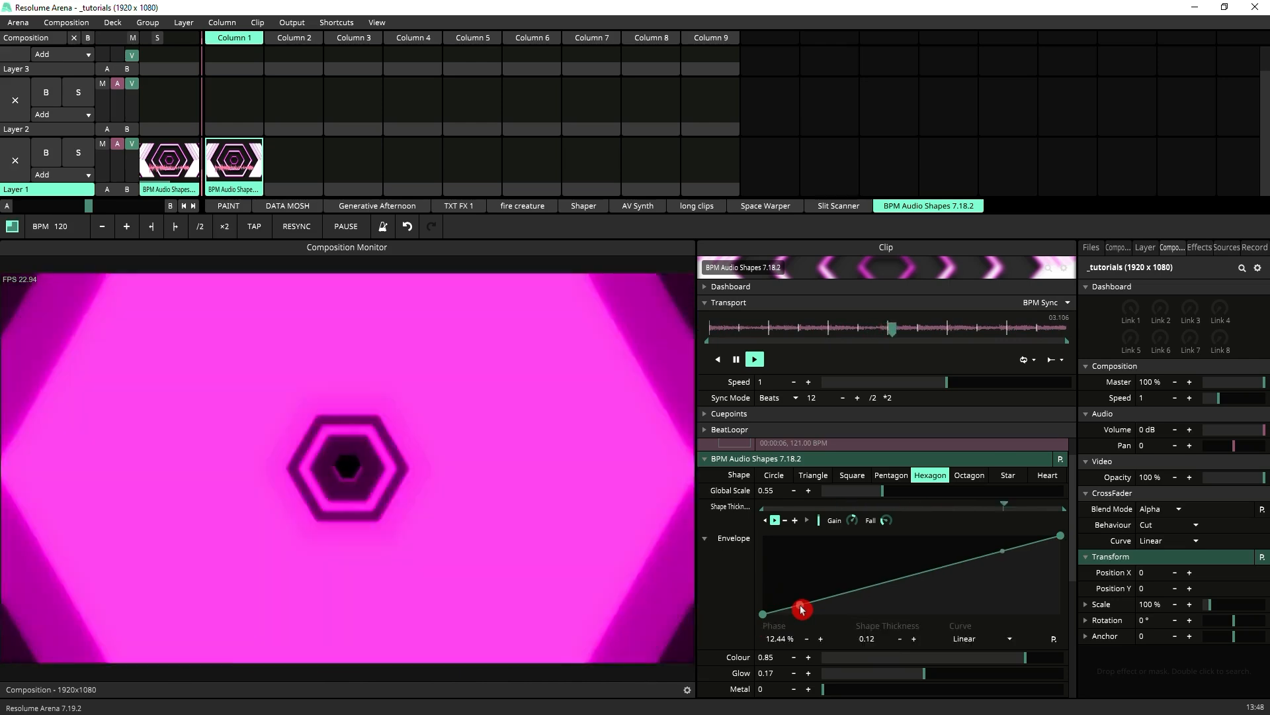
left_click_drag(800, 610, 779, 546)
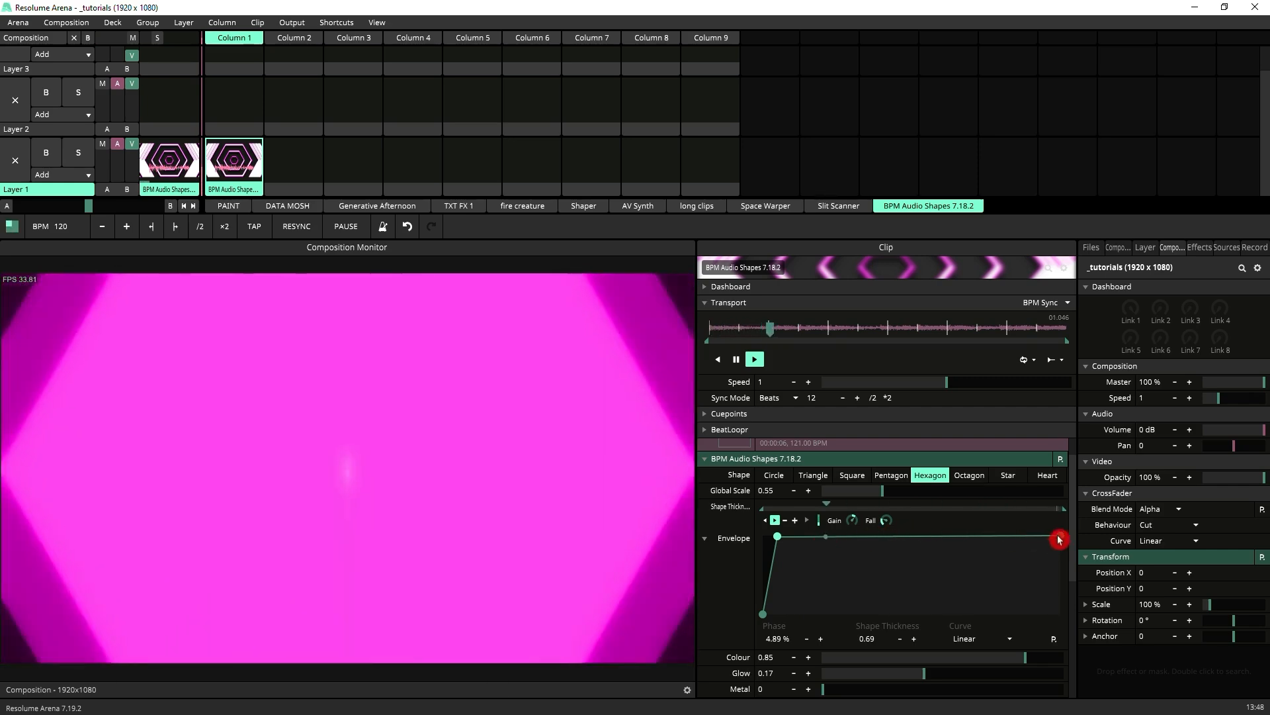
left_click_drag(1059, 540, 1060, 614)
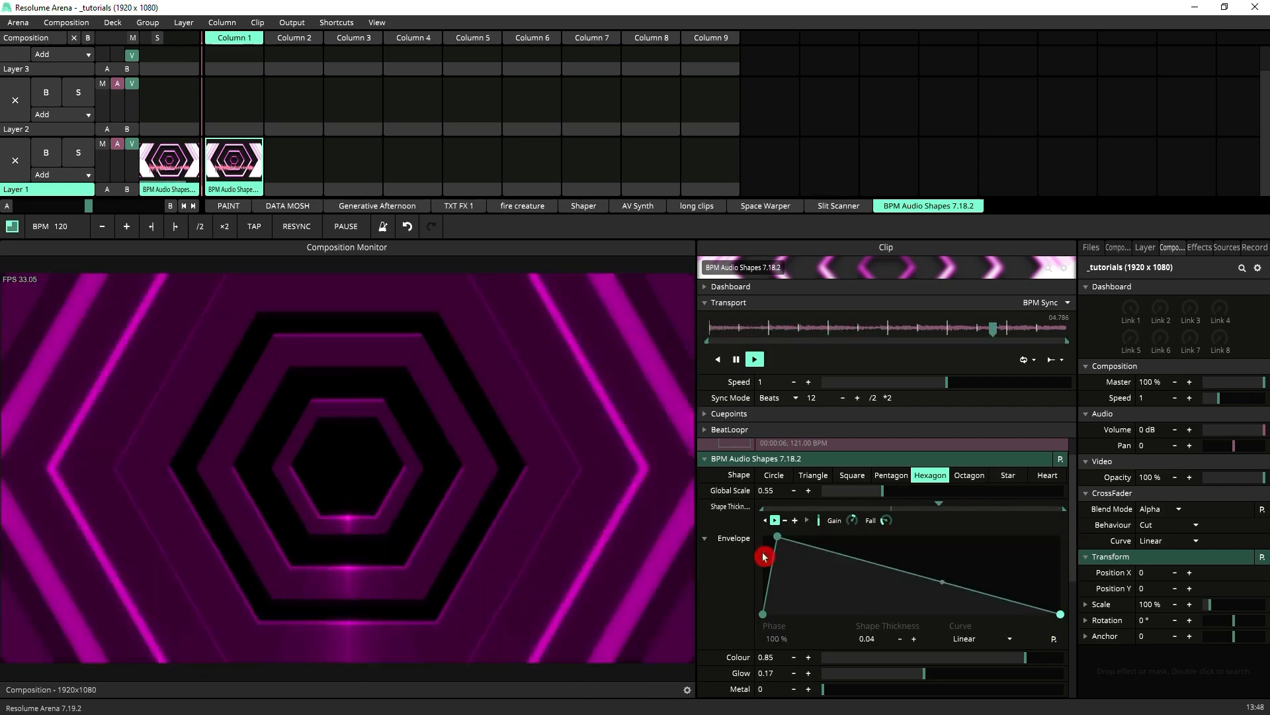
Step: Add a low keyframe at about 59.56% phase, shift the peak to a higher phase, and set the low keyframe's curve to Circular In/Out
left_click_drag(801, 550, 812, 632)
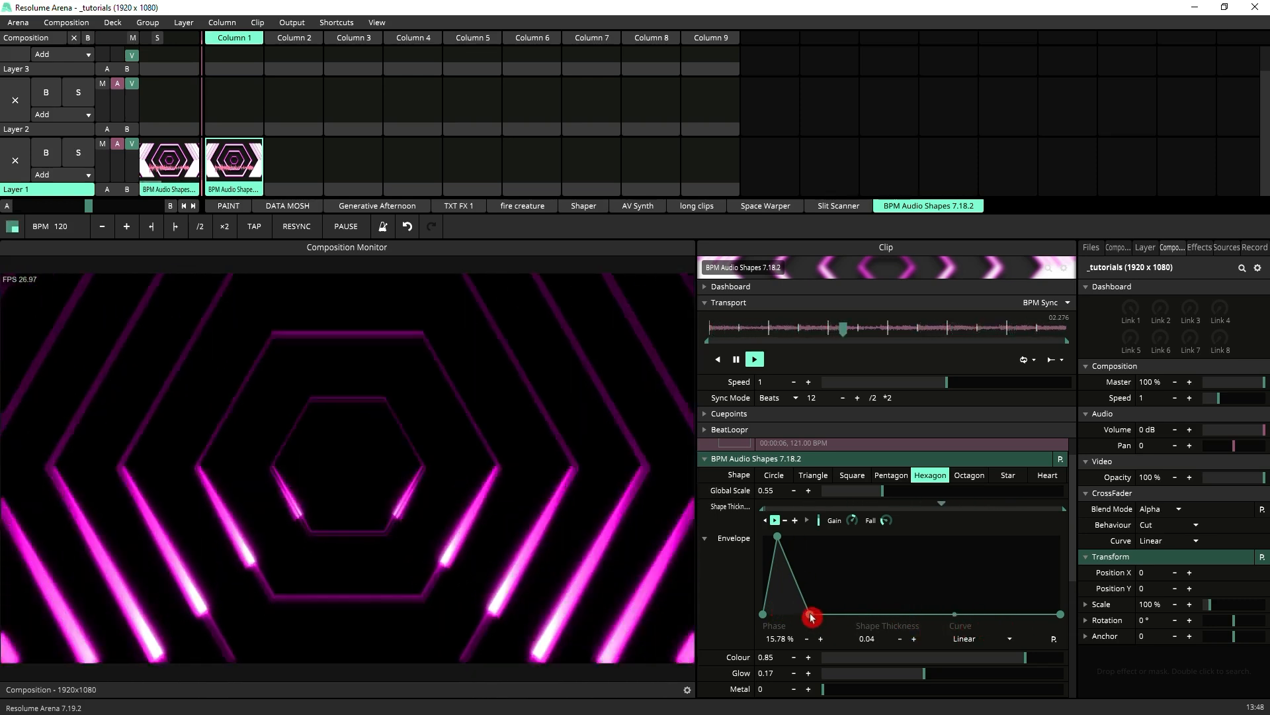
left_click_drag(812, 617, 940, 614)
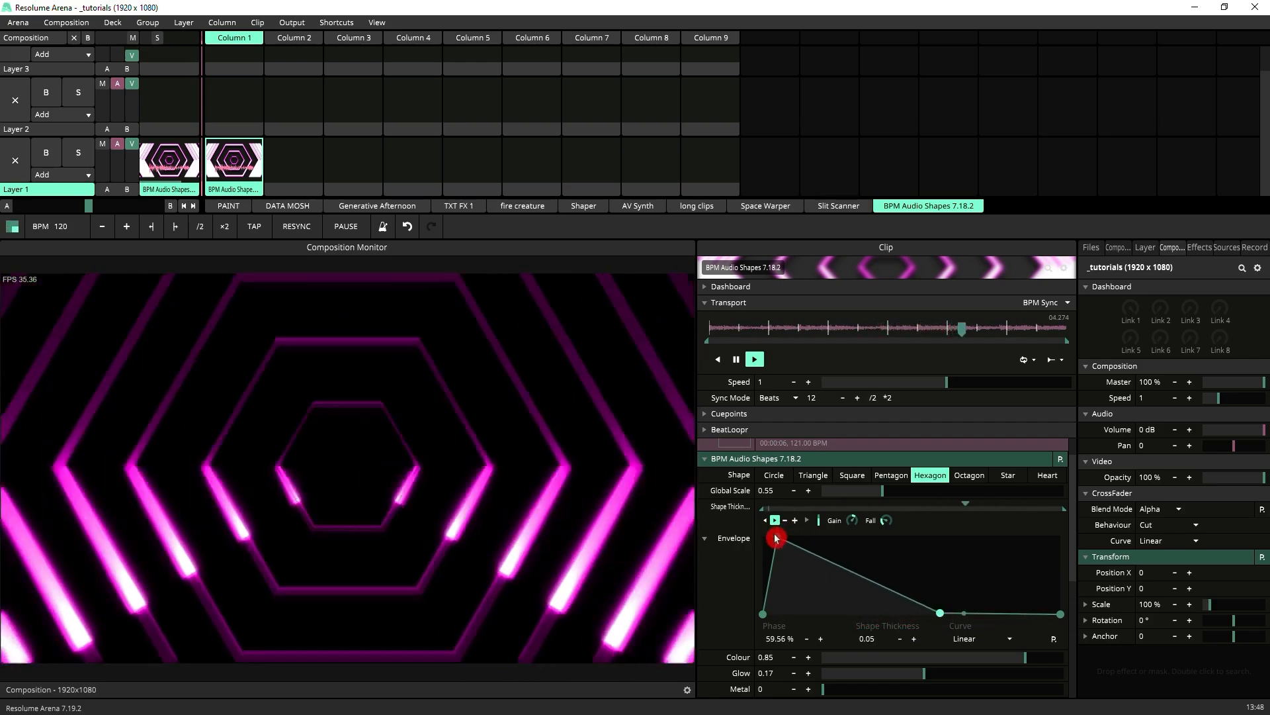
left_click_drag(776, 538, 806, 552)
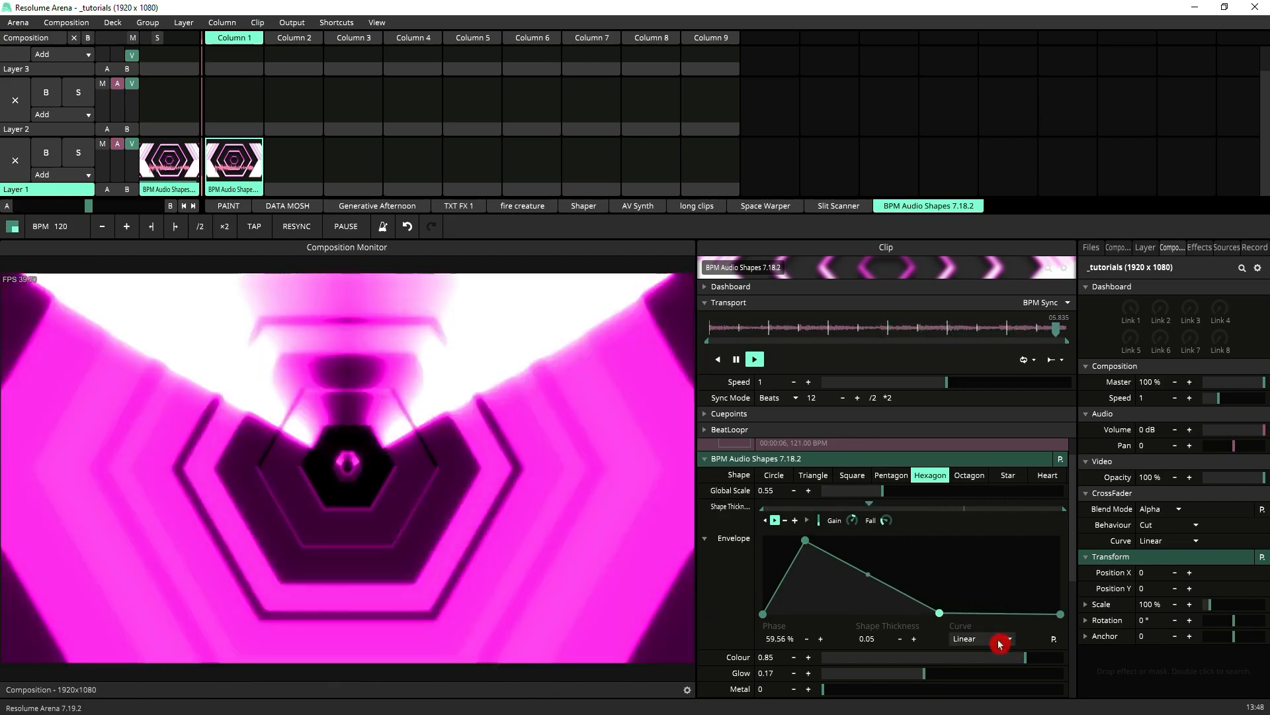
left_click_drag(999, 643, 970, 419)
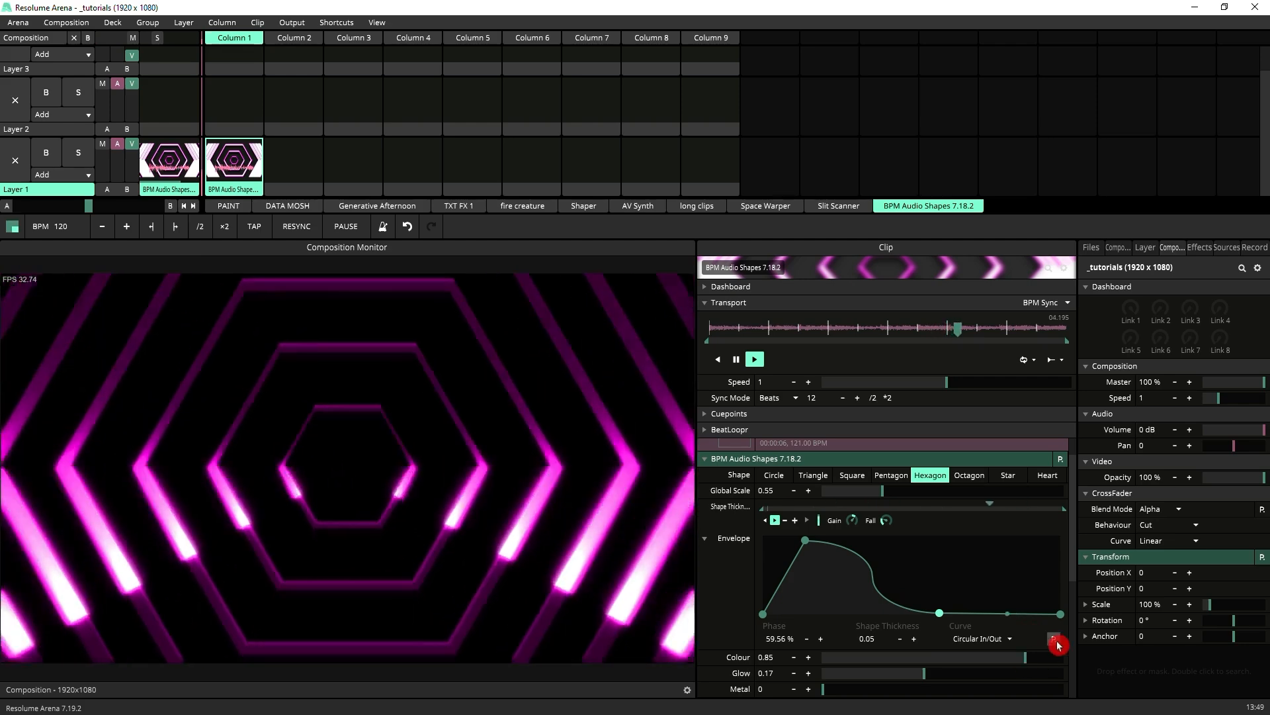
Step: Apply the ADSR preset to the envelope, add a low keyframe at 52% phase and 0.04, and set its curve to Circular Out
left_click(1055, 641)
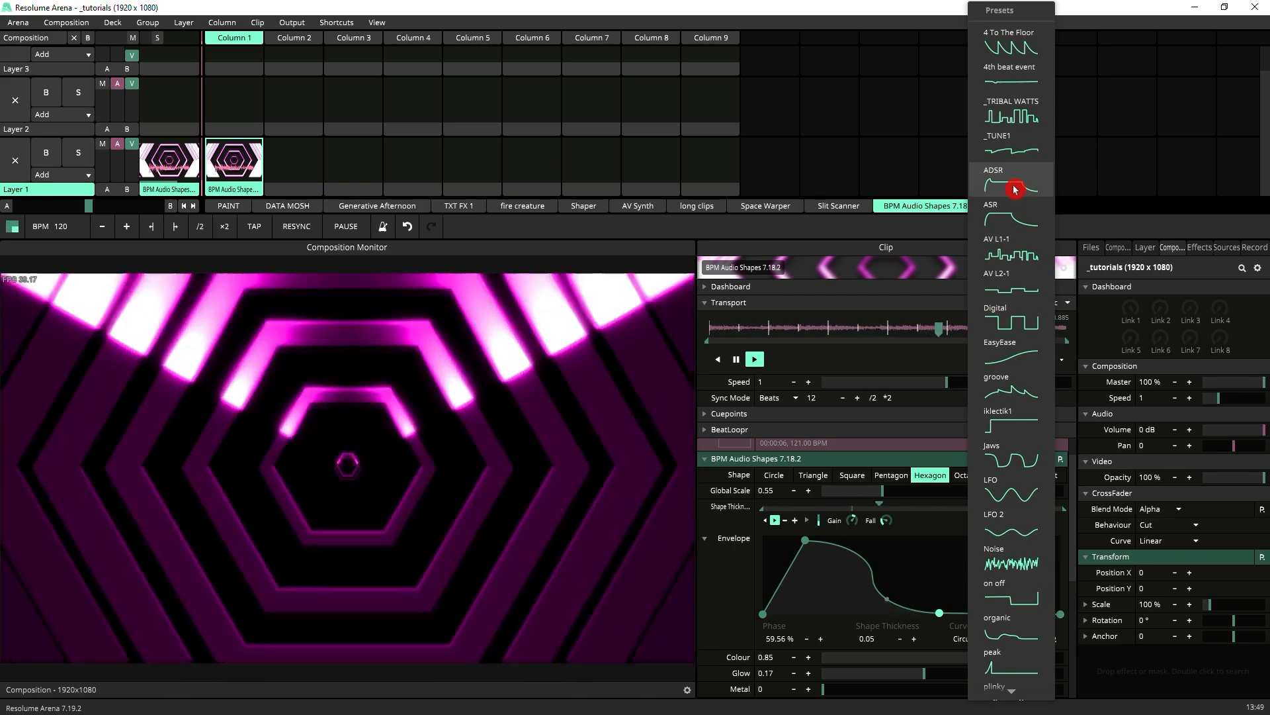
left_click(1014, 190)
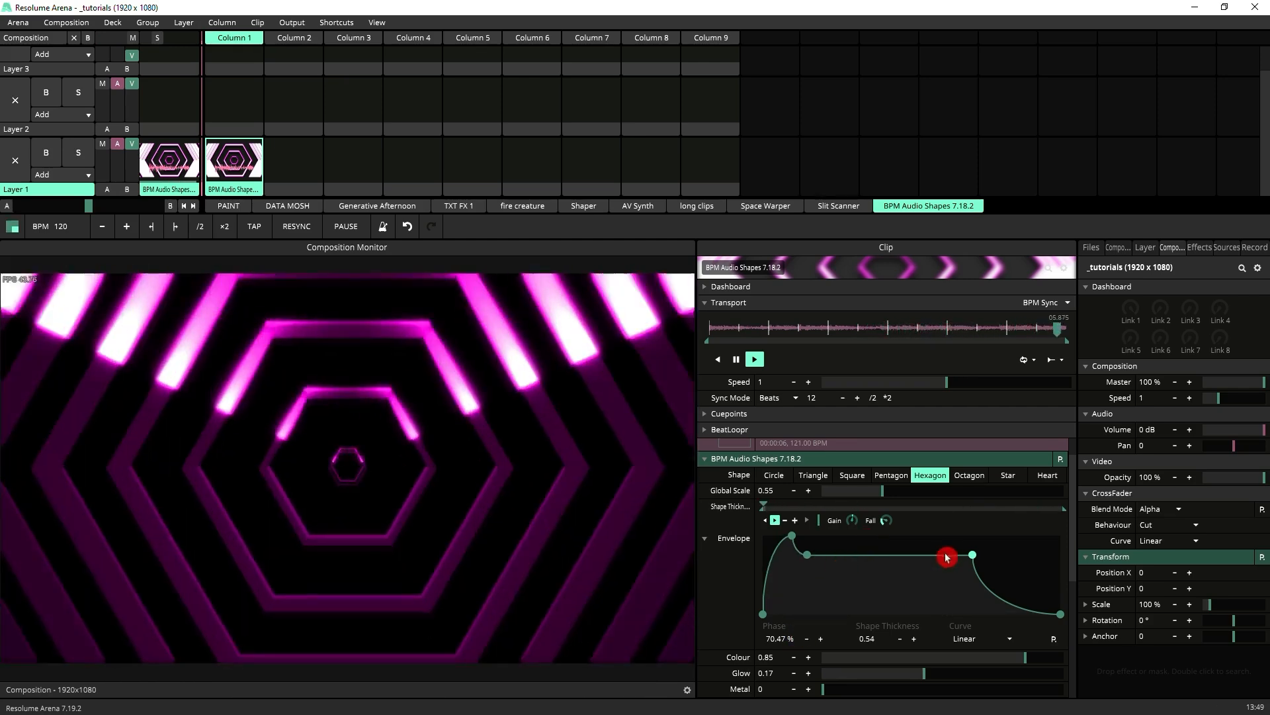
left_click_drag(974, 559, 919, 638)
left_click(983, 639)
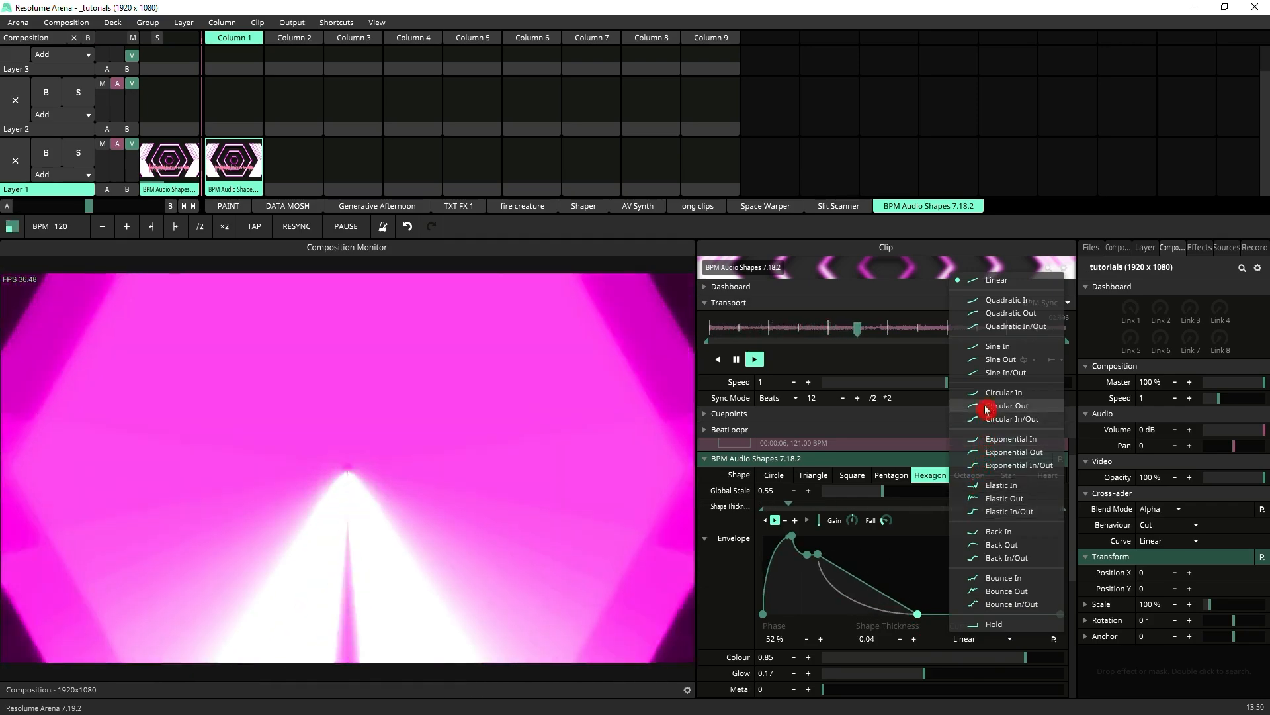
left_click(987, 406)
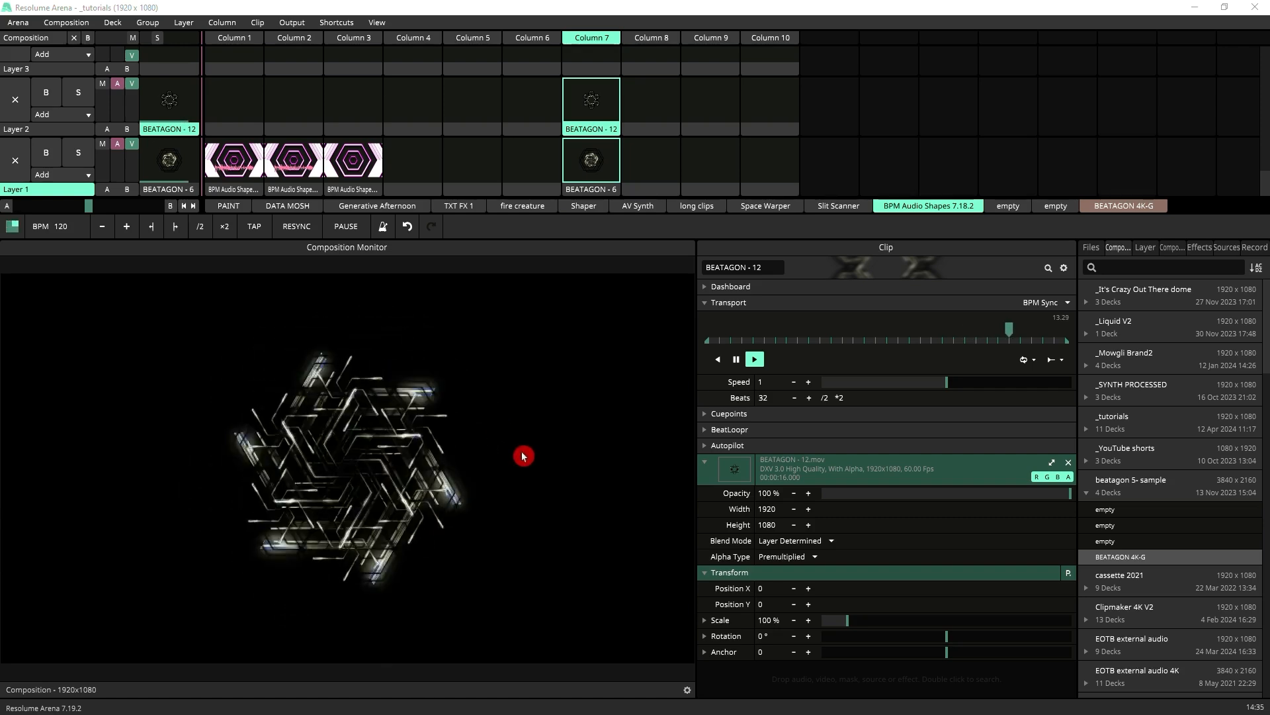
Step: Select the BEATAGON - 12 clip on Layer 2, animate its Opacity with BPM Sync, and add an envelope to it
left_click(588, 125)
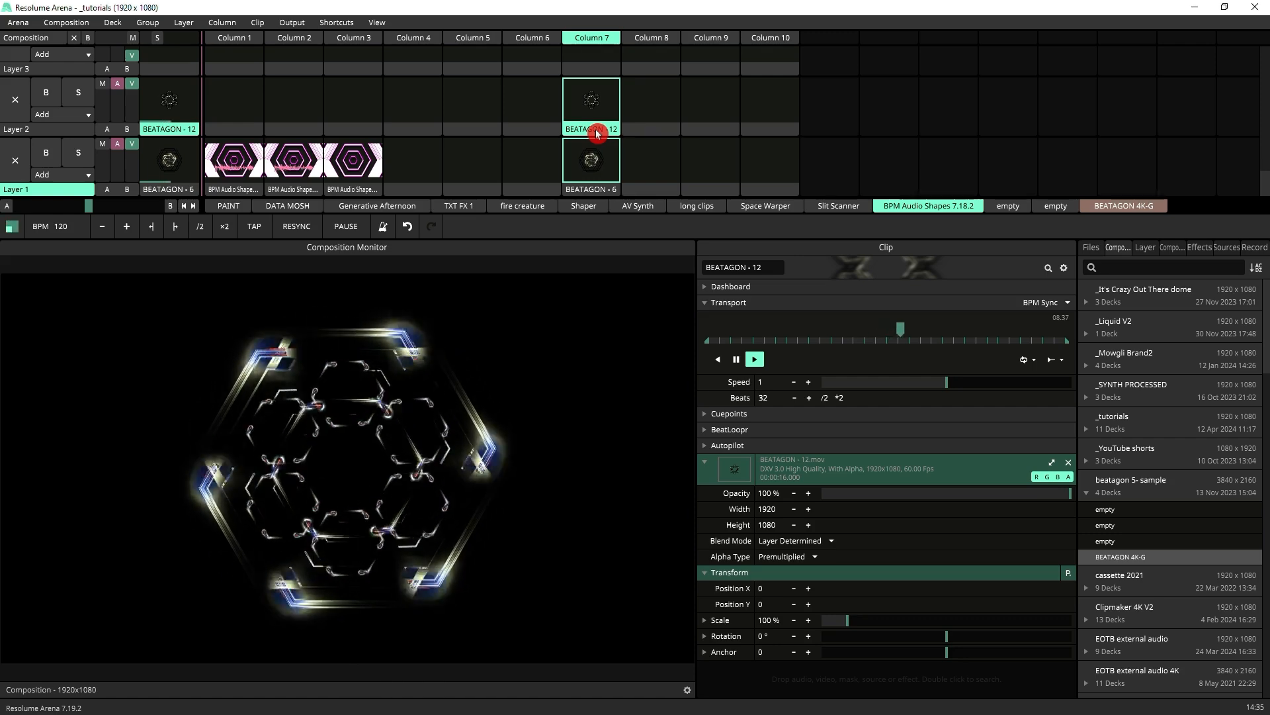
left_click(597, 133)
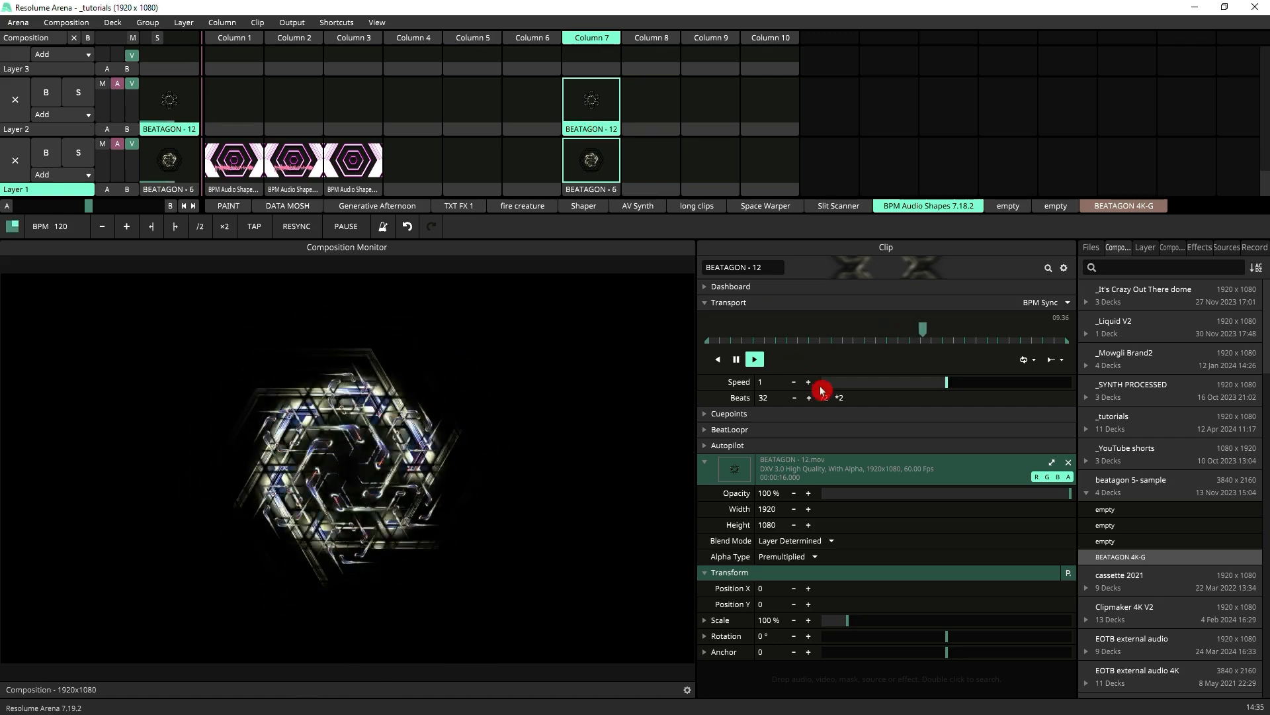
left_click(706, 495)
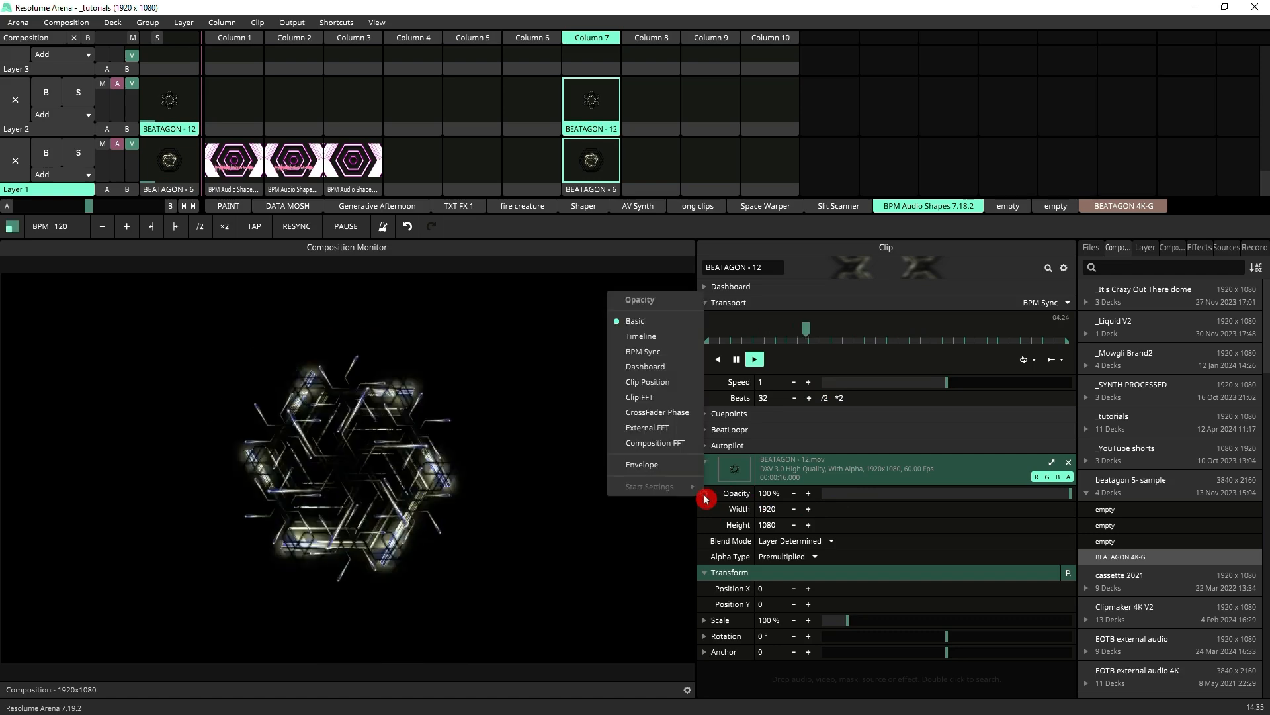
left_click(671, 357)
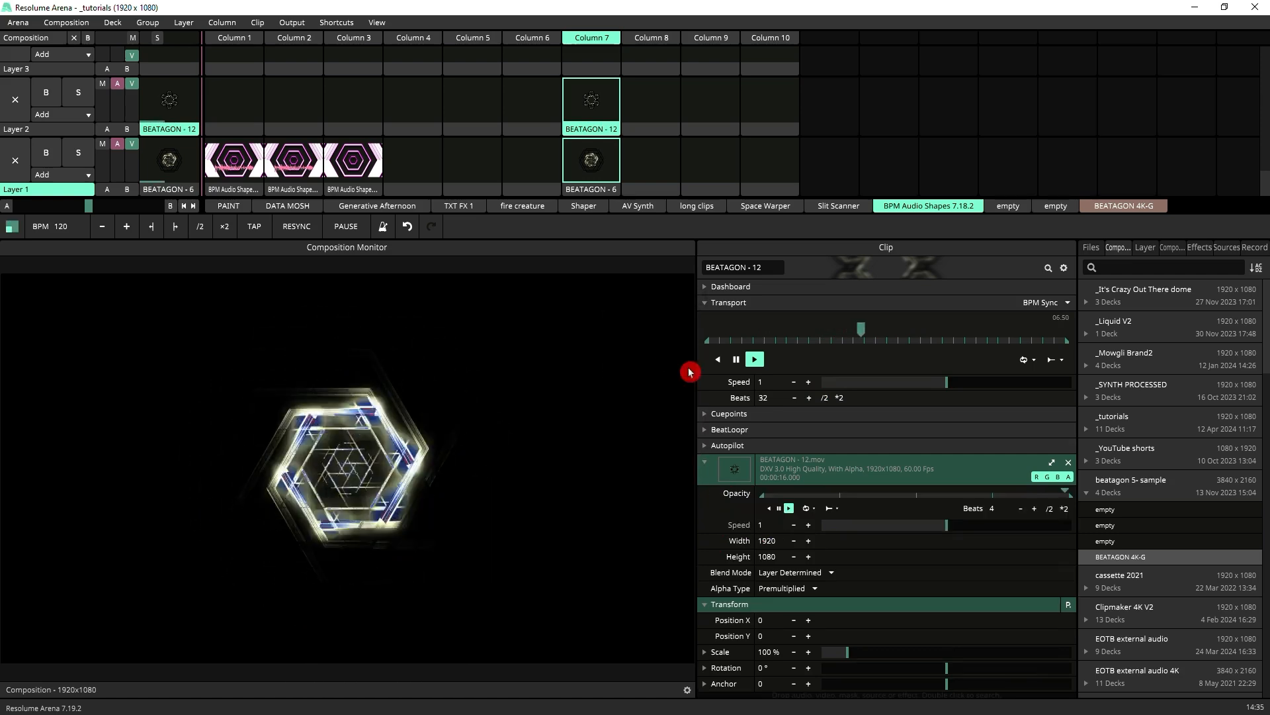
left_click(706, 495)
left_click(667, 472)
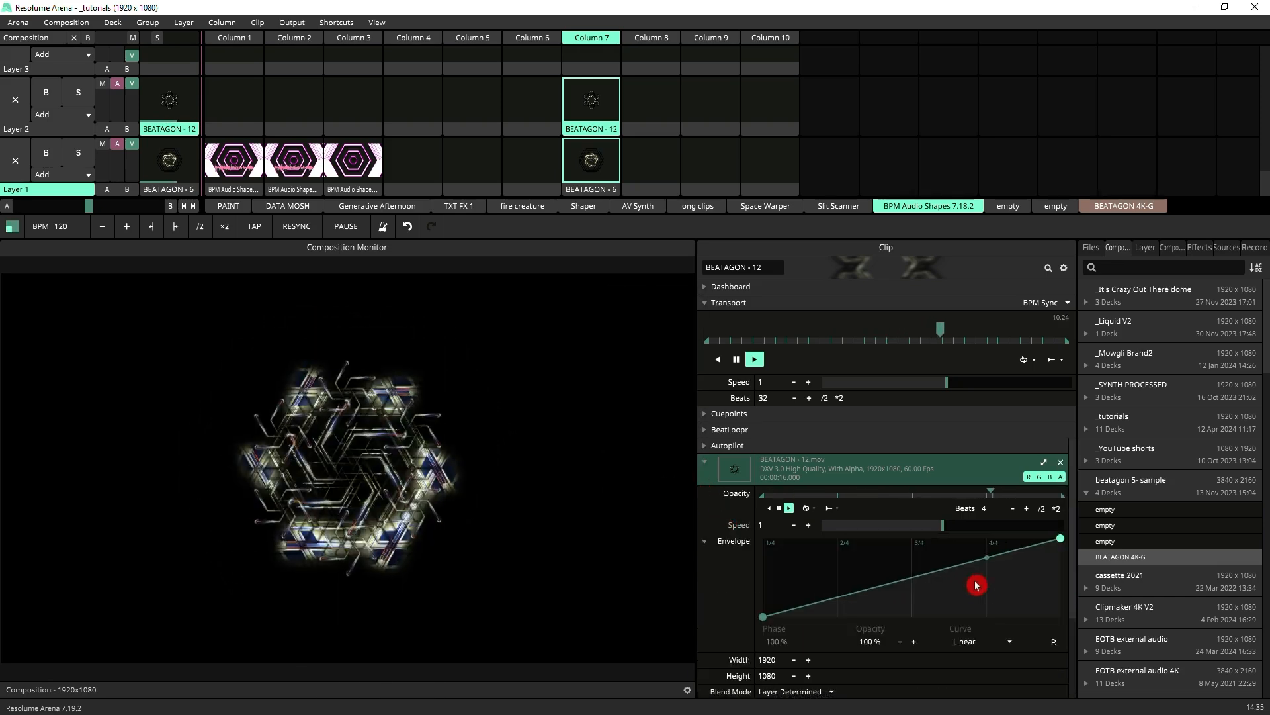
Step: Apply the Digital preset to the Opacity envelope and set its length to 16 beats
scroll(980, 586, "down", 1)
left_click(1054, 607)
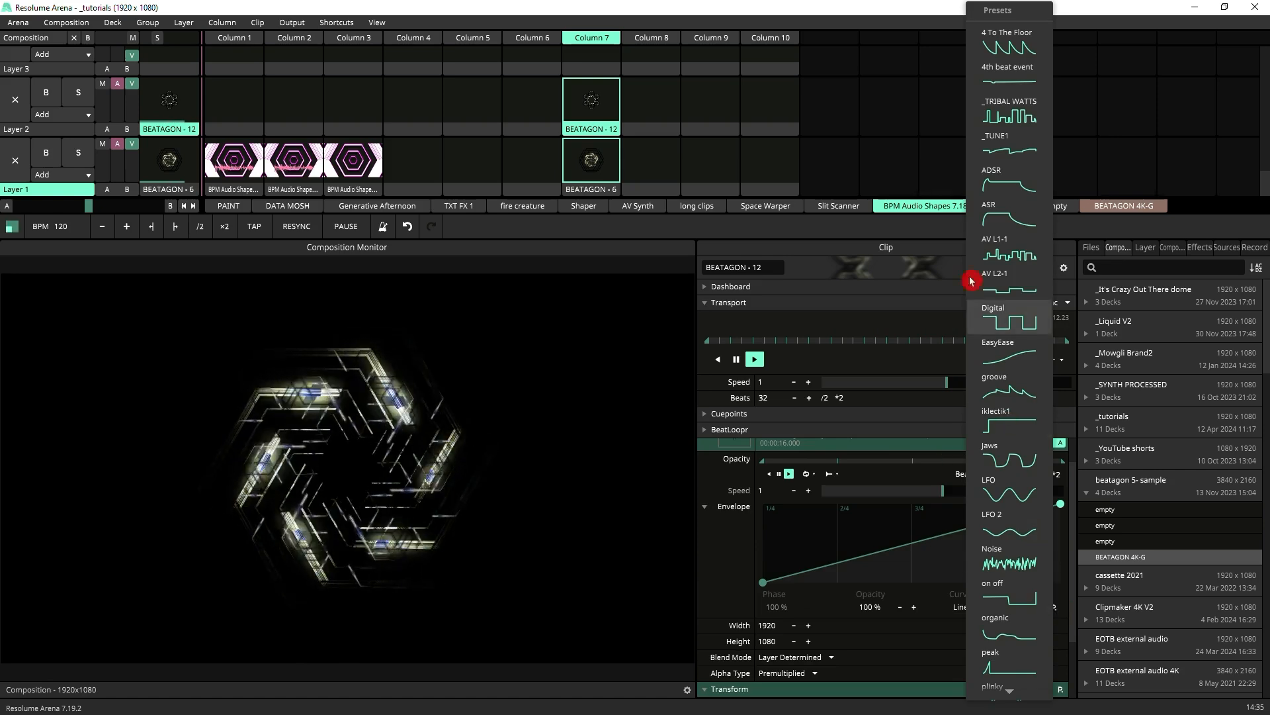
left_click(1000, 324)
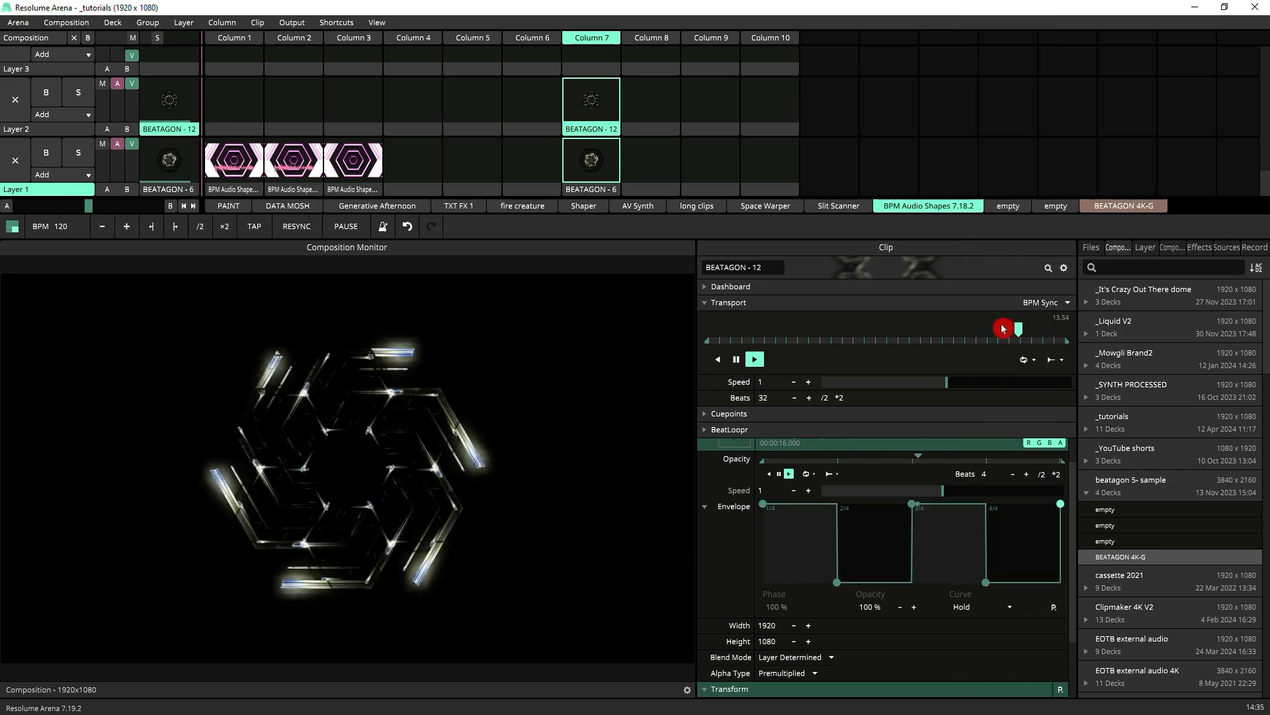
left_click(1056, 475)
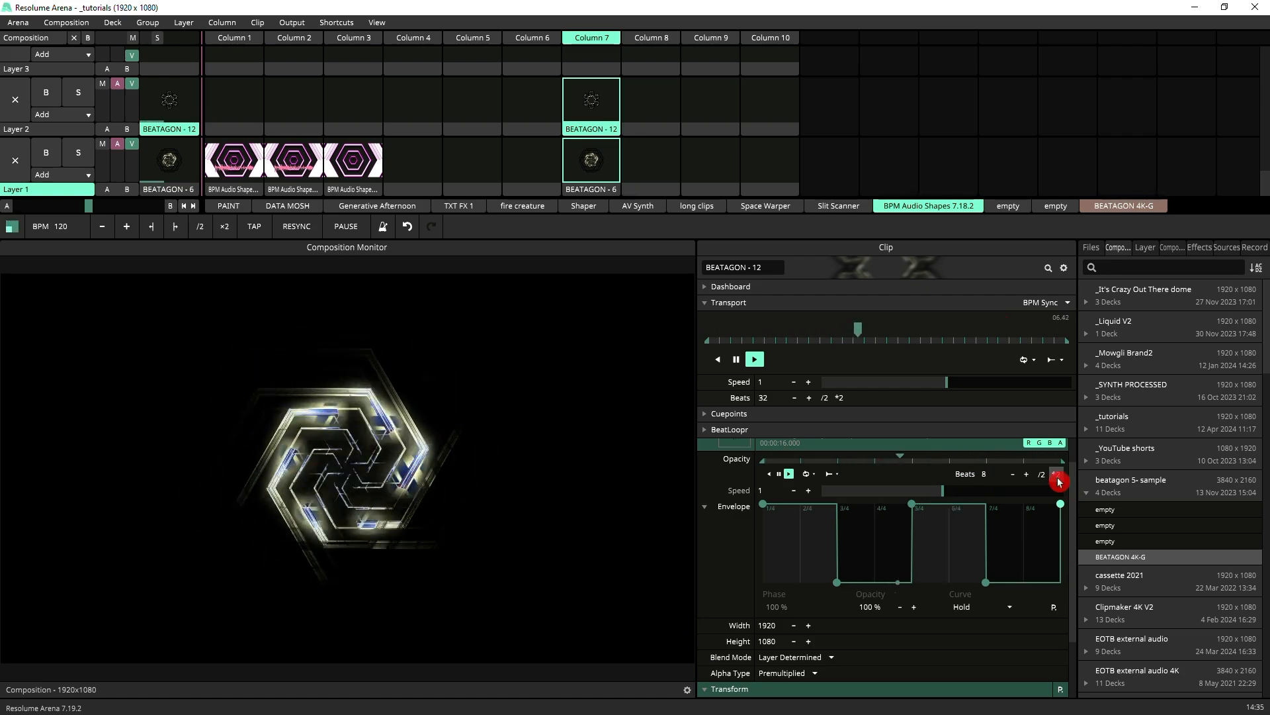
left_click(1057, 474)
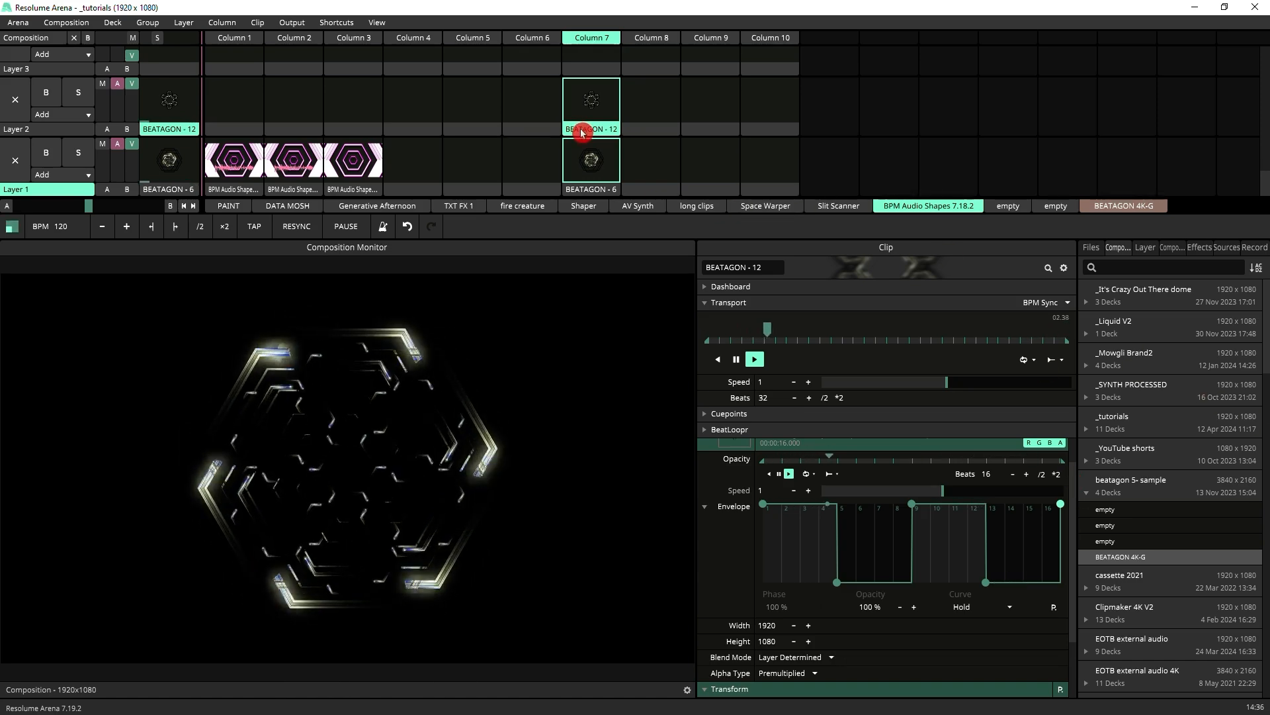
Step: Copy the BEATAGON - 12 clip to Column 8 of Layer 2 and reset the Column 7 original's Opacity to unanimated
left_click_drag(633, 132, 643, 103)
left_click(600, 102)
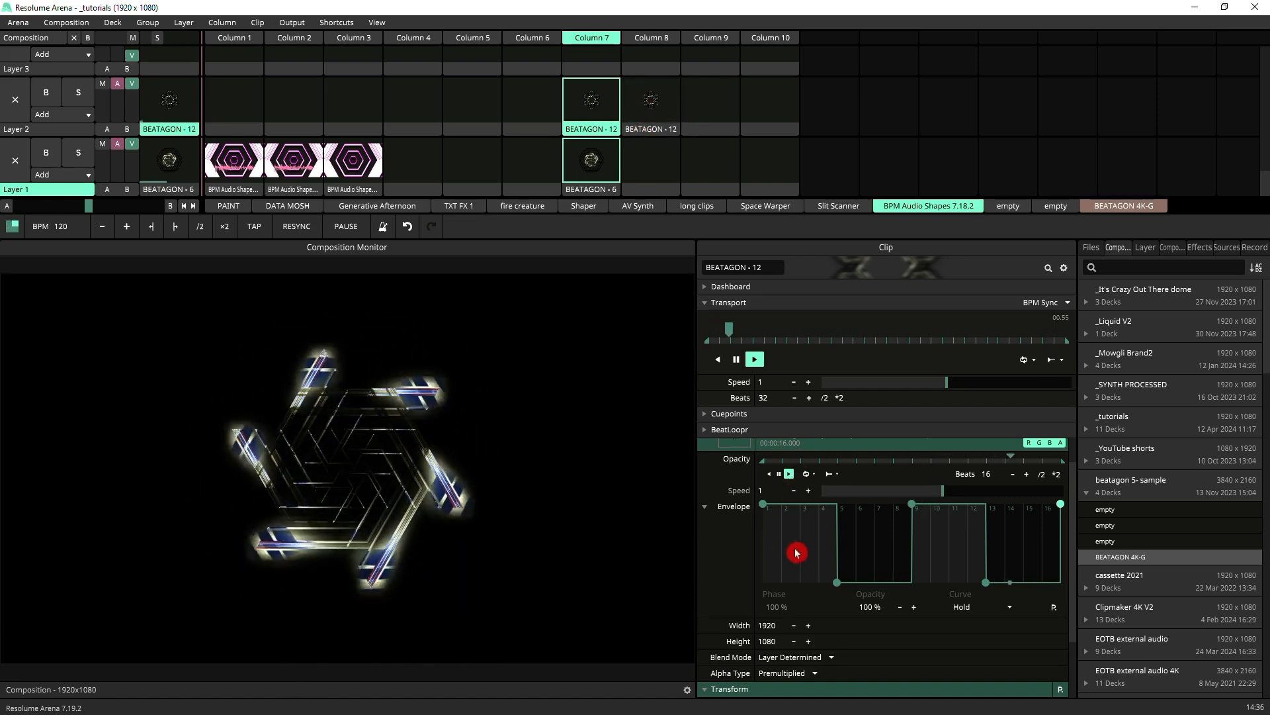
right_click(703, 495)
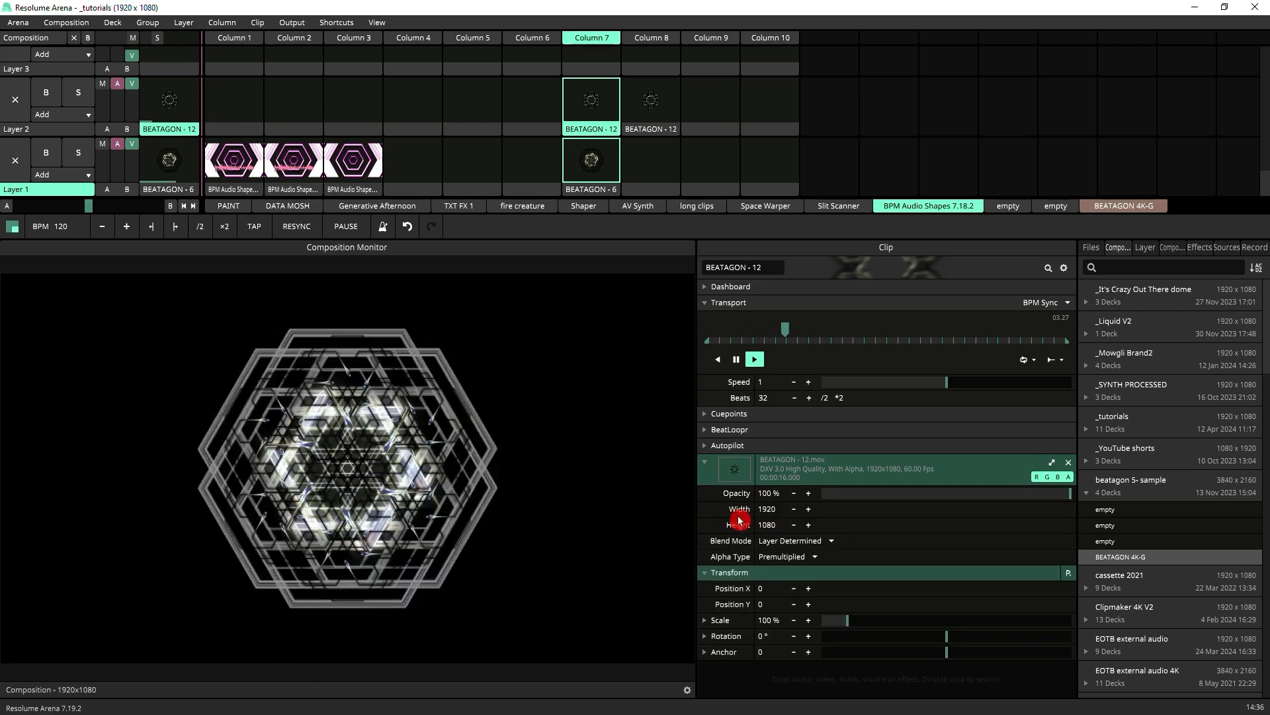
left_click(573, 109)
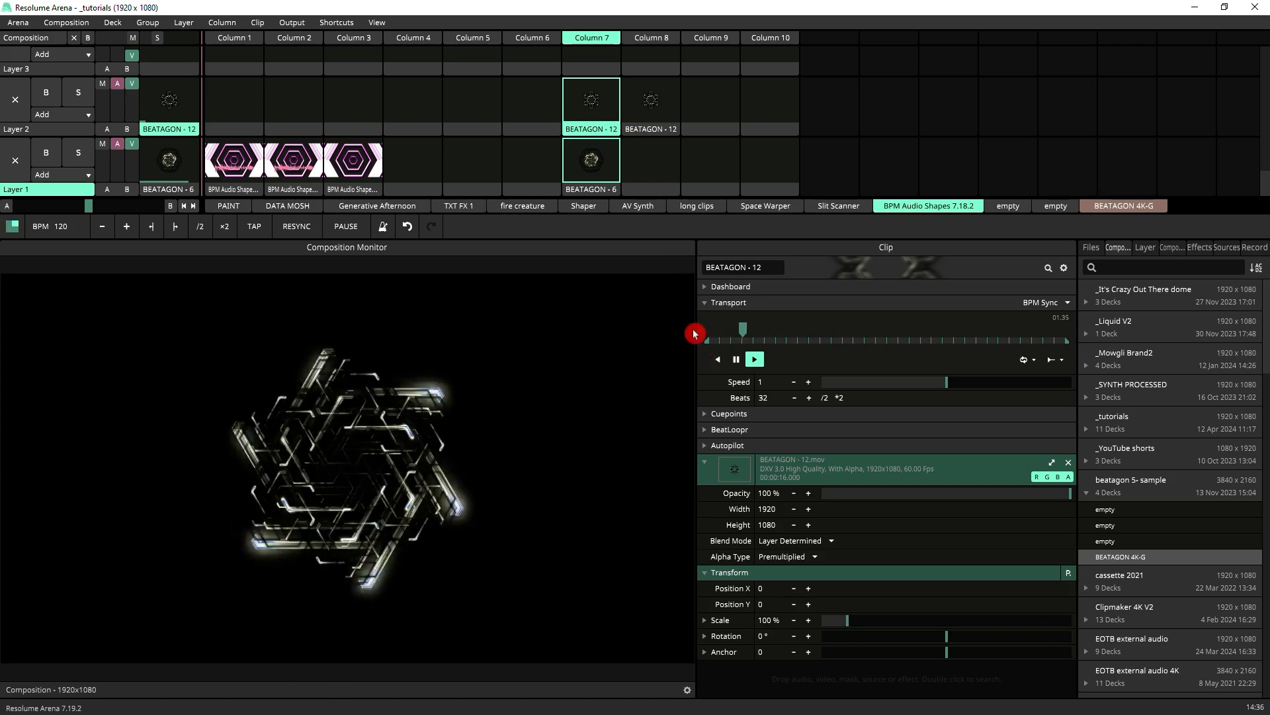
Step: Trigger the BEATAGON - 12 copy in Column 8 and set its Opacity envelope length to 1 beat
left_click(651, 103)
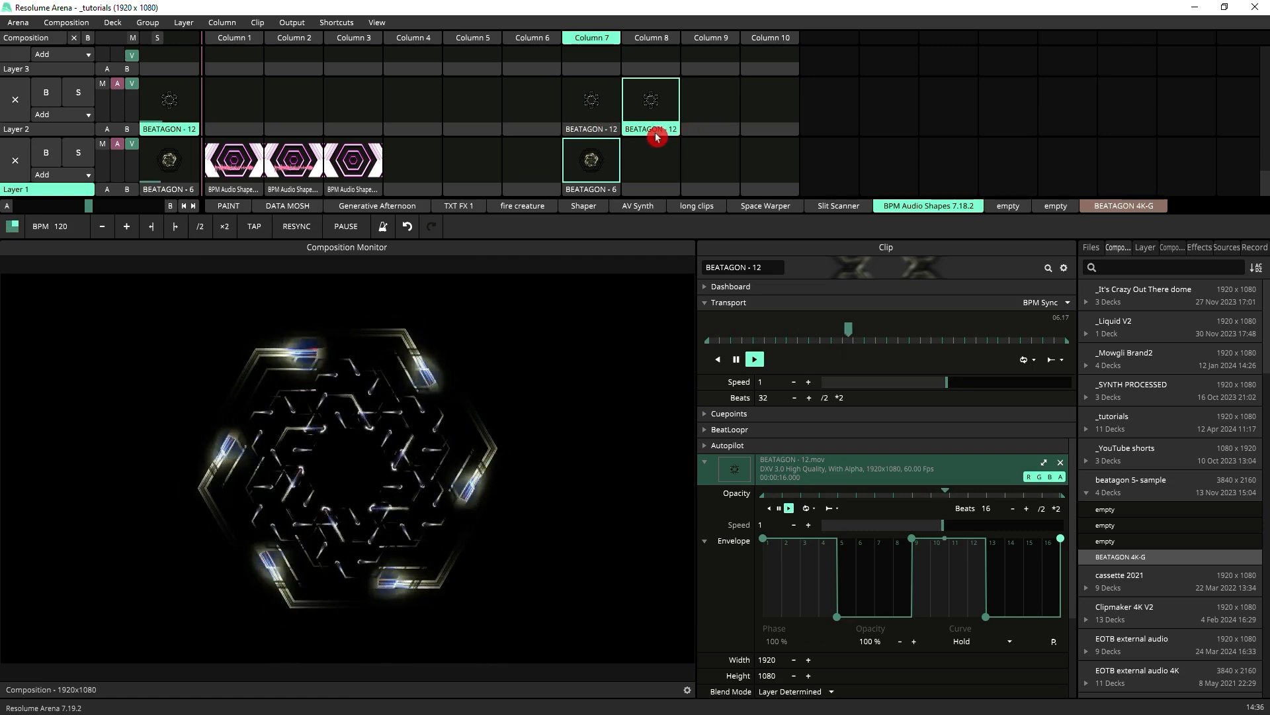
left_click(1040, 509)
left_click(1041, 509)
left_click(1040, 509)
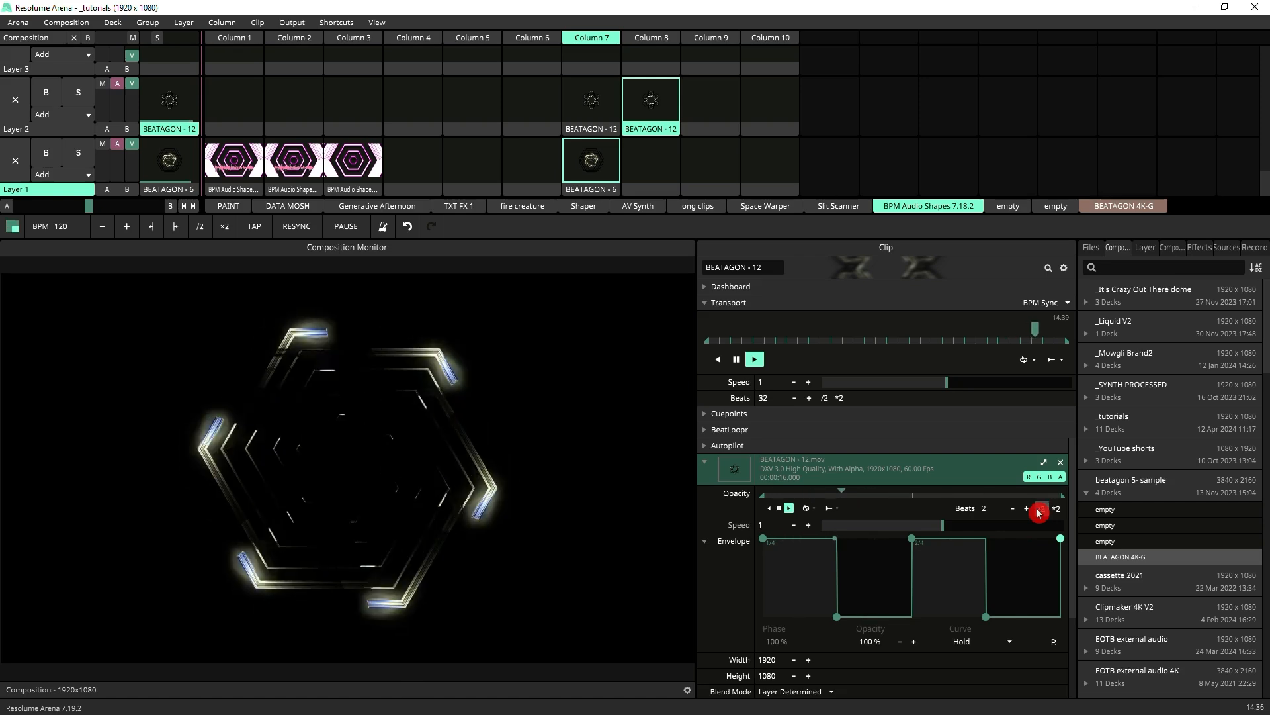
left_click(1040, 509)
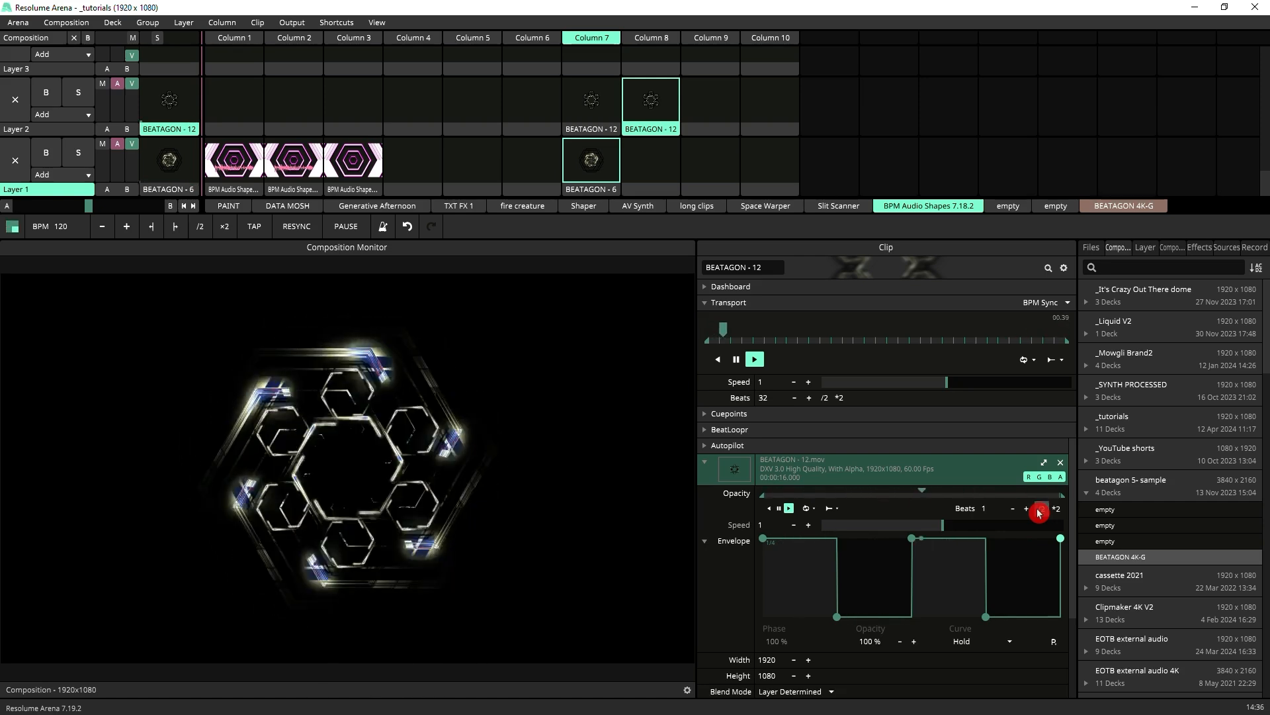